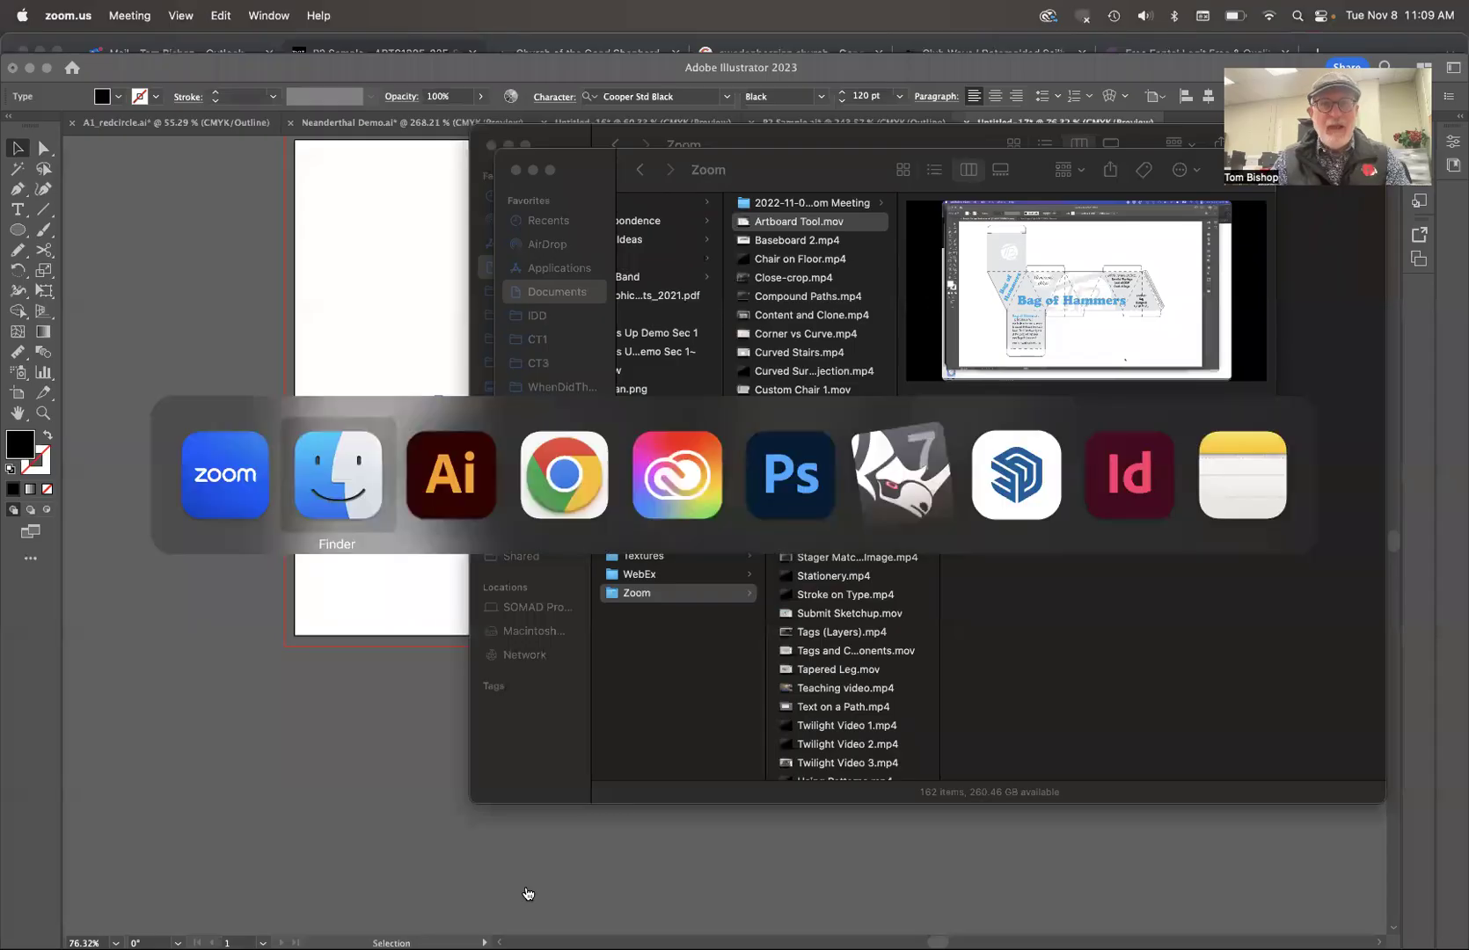
{"action": "key", "text": "super+Tab"}
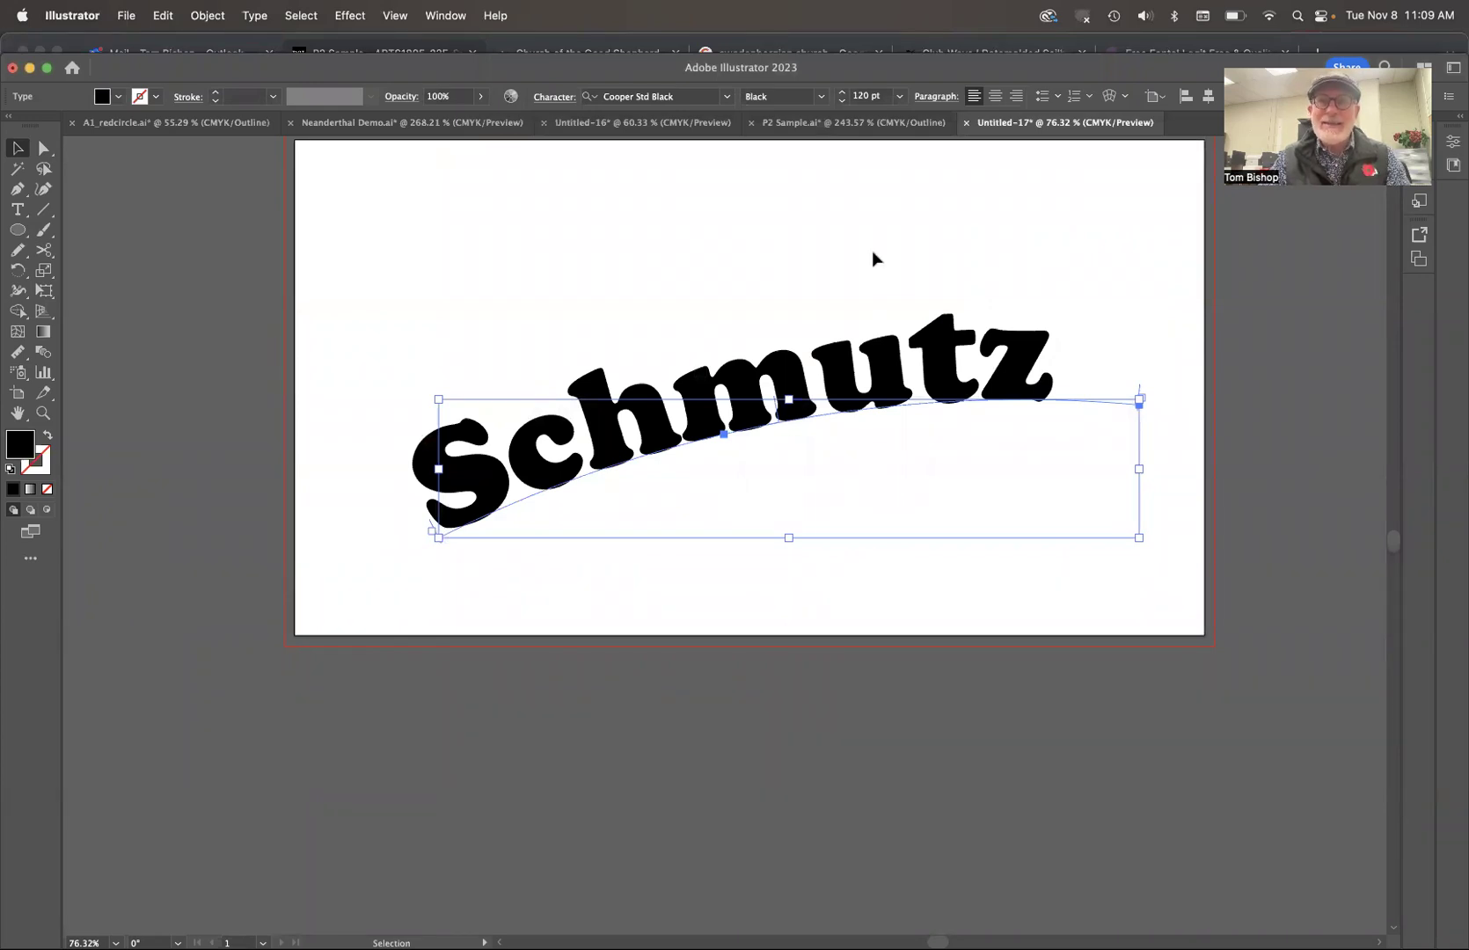
{"action": "triple_click", "coordinate": [829, 374]}
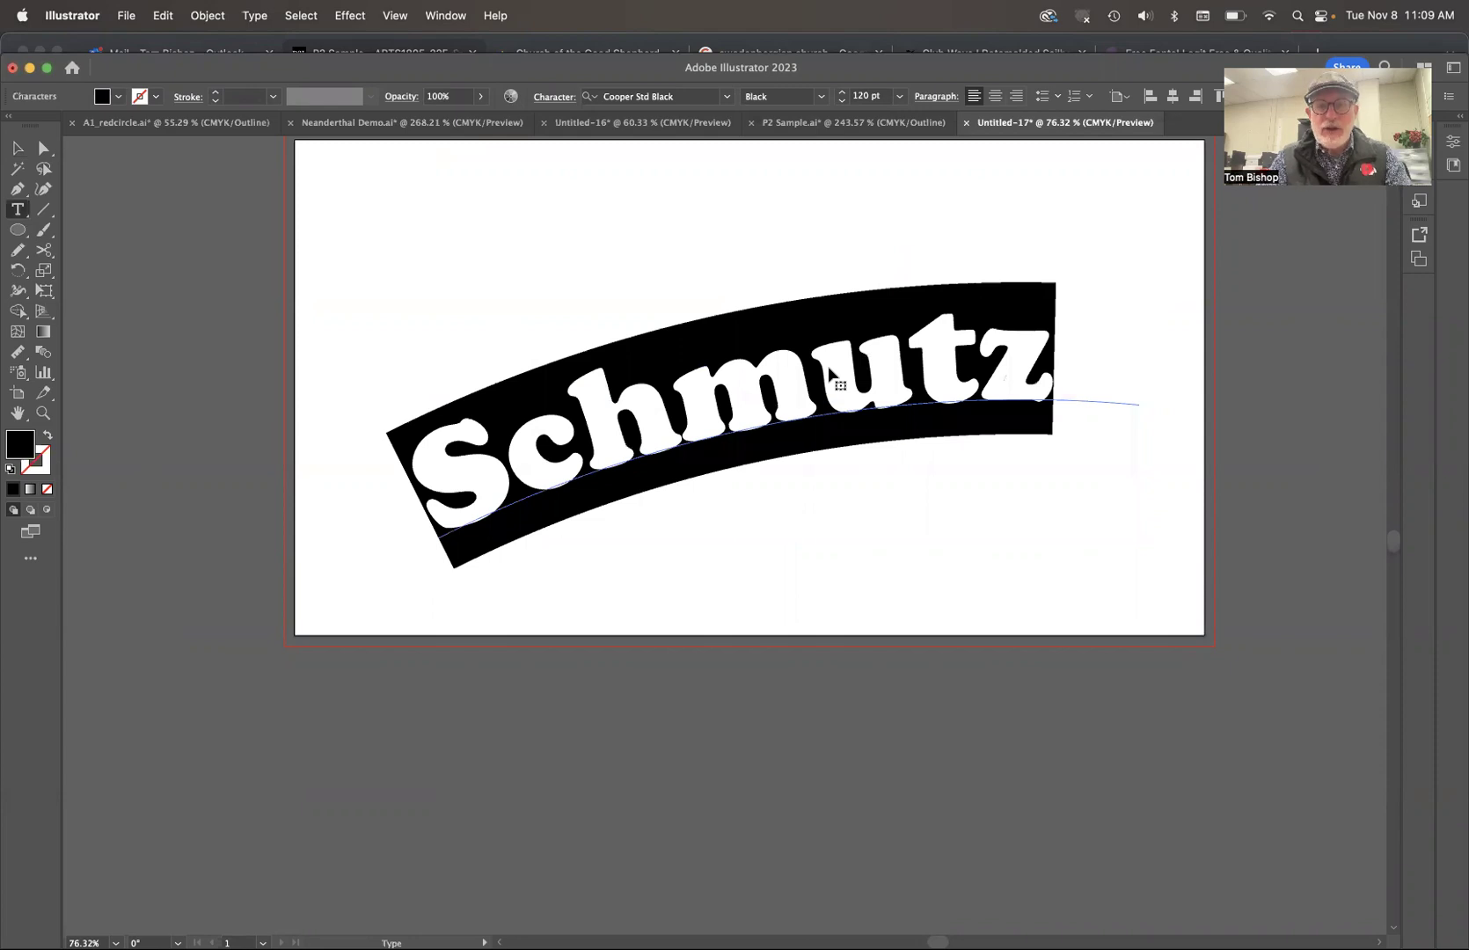
{"action": "type", "text": "Heather"}
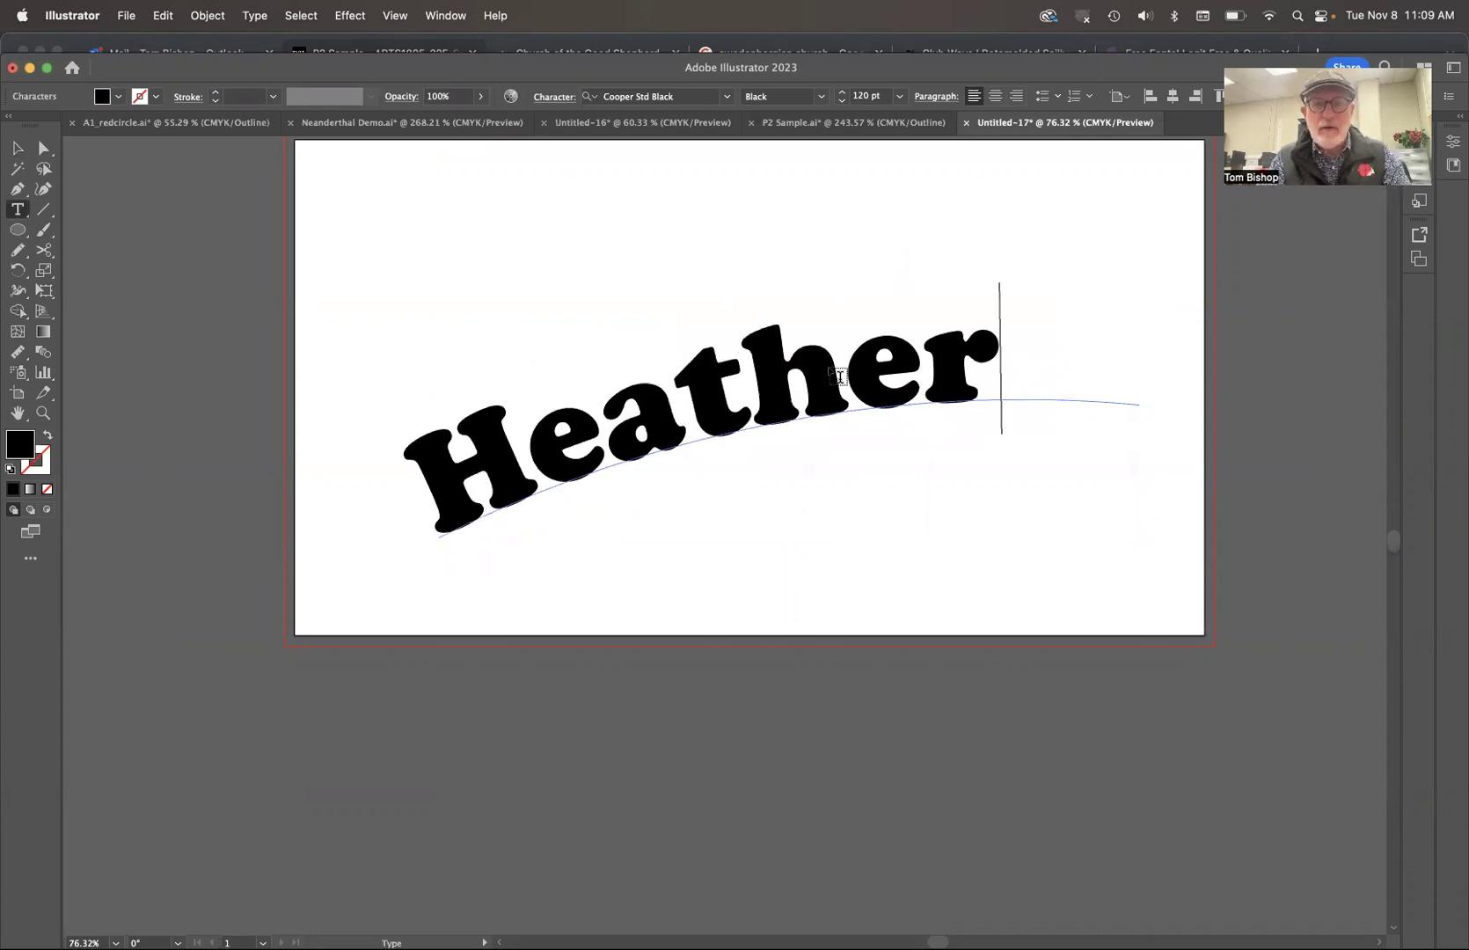
{"action": "key", "text": "Escape"}
{"action": "key", "text": "super+z"}
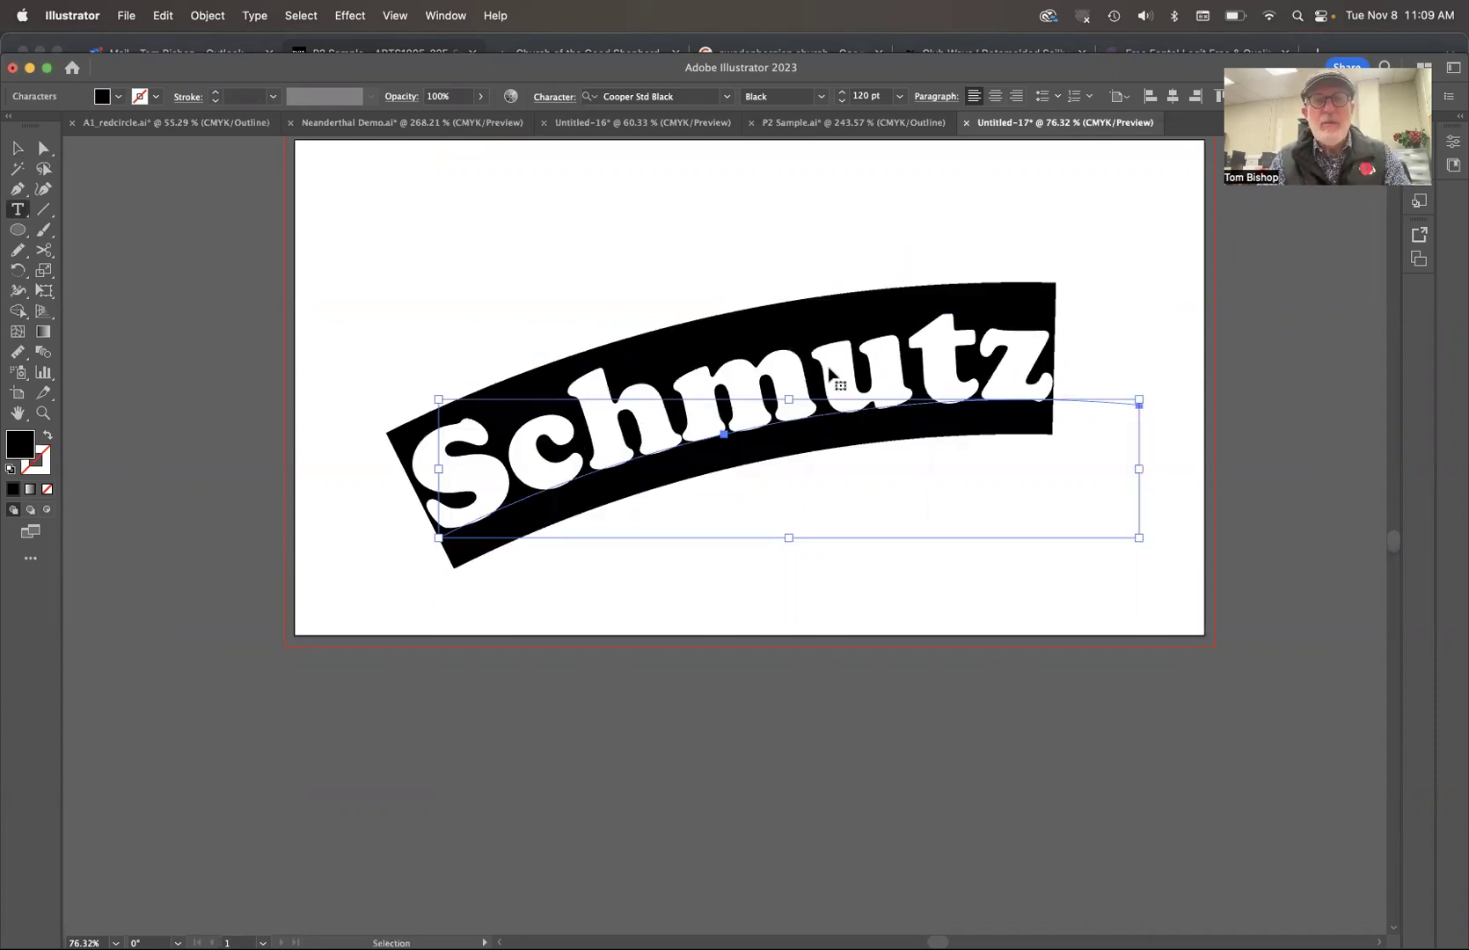
{"action": "left_click", "coordinate": [871, 207], "text": "super"}
{"action": "left_click", "coordinate": [884, 378], "text": "super"}
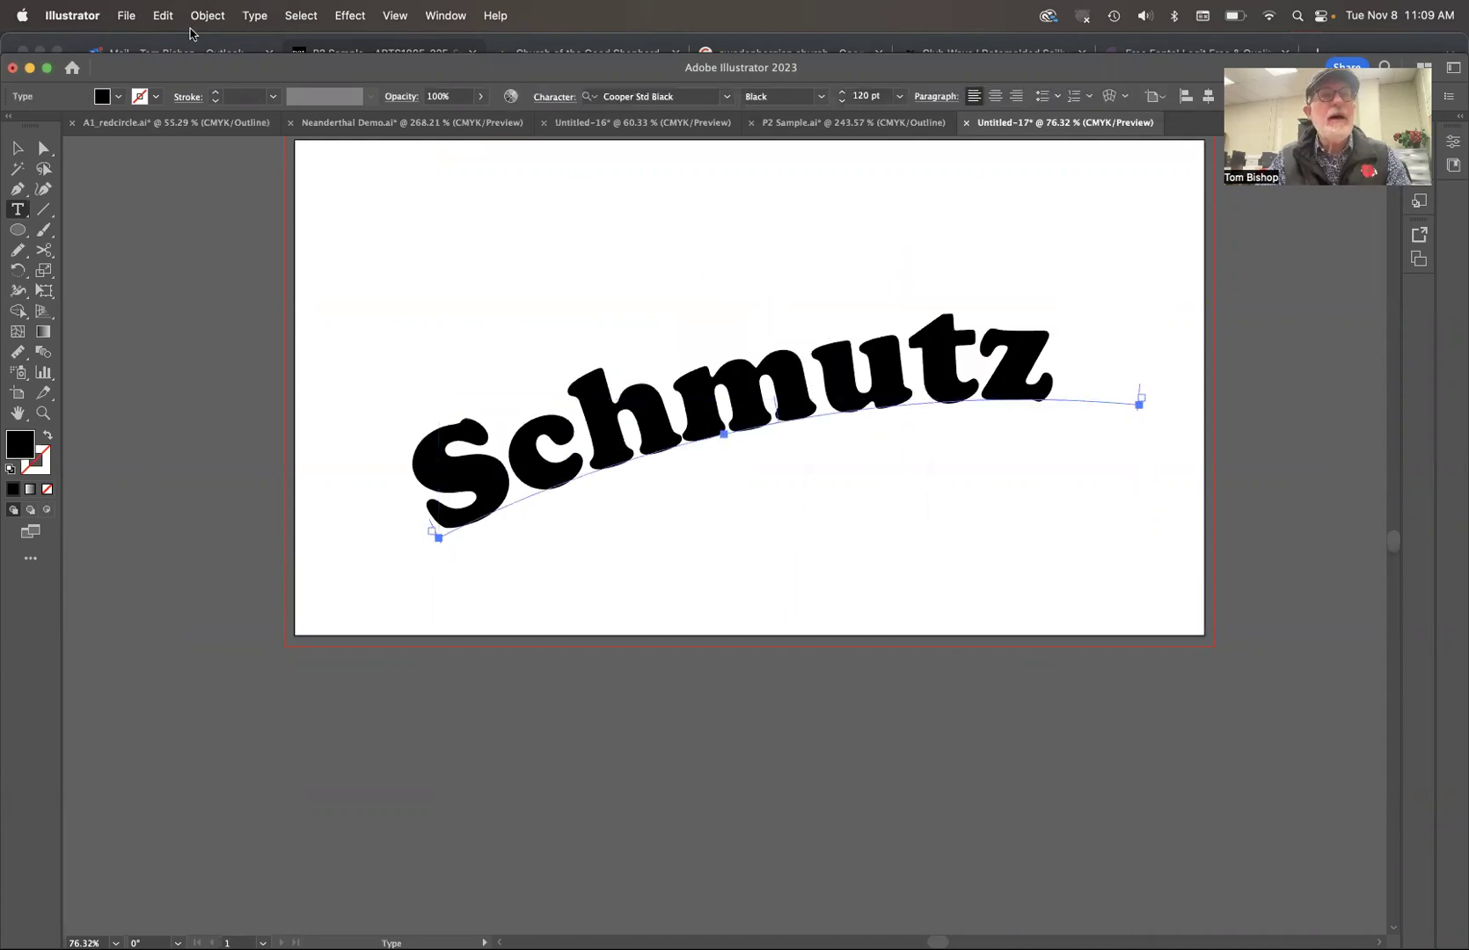
{"action": "left_click", "coordinate": [255, 16]}
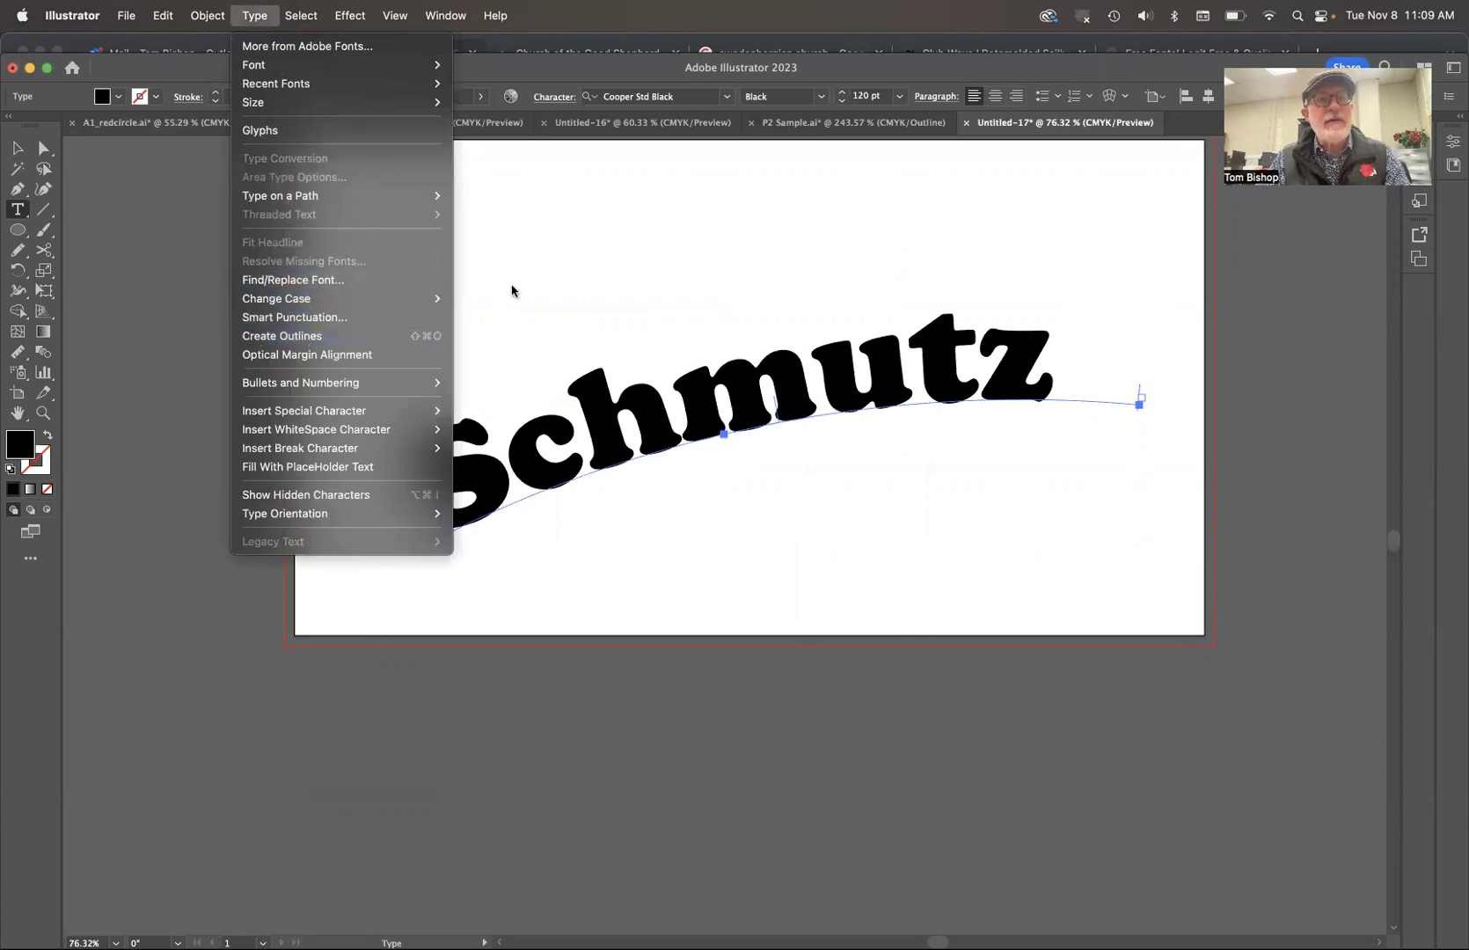
{"action": "left_click", "coordinate": [328, 337]}
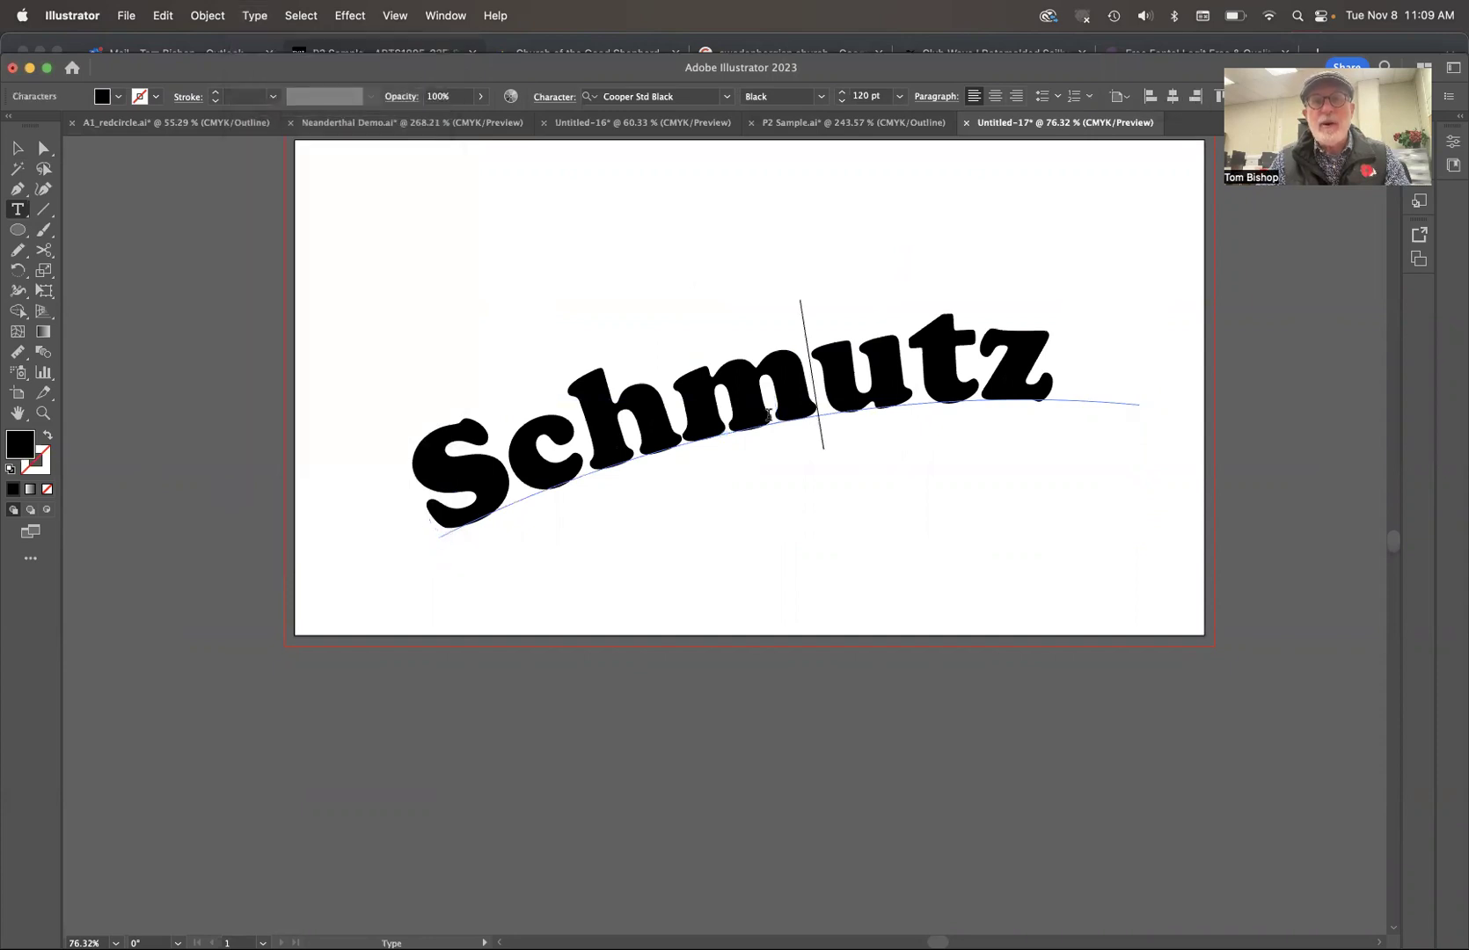
{"action": "double_click", "coordinate": [768, 415]}
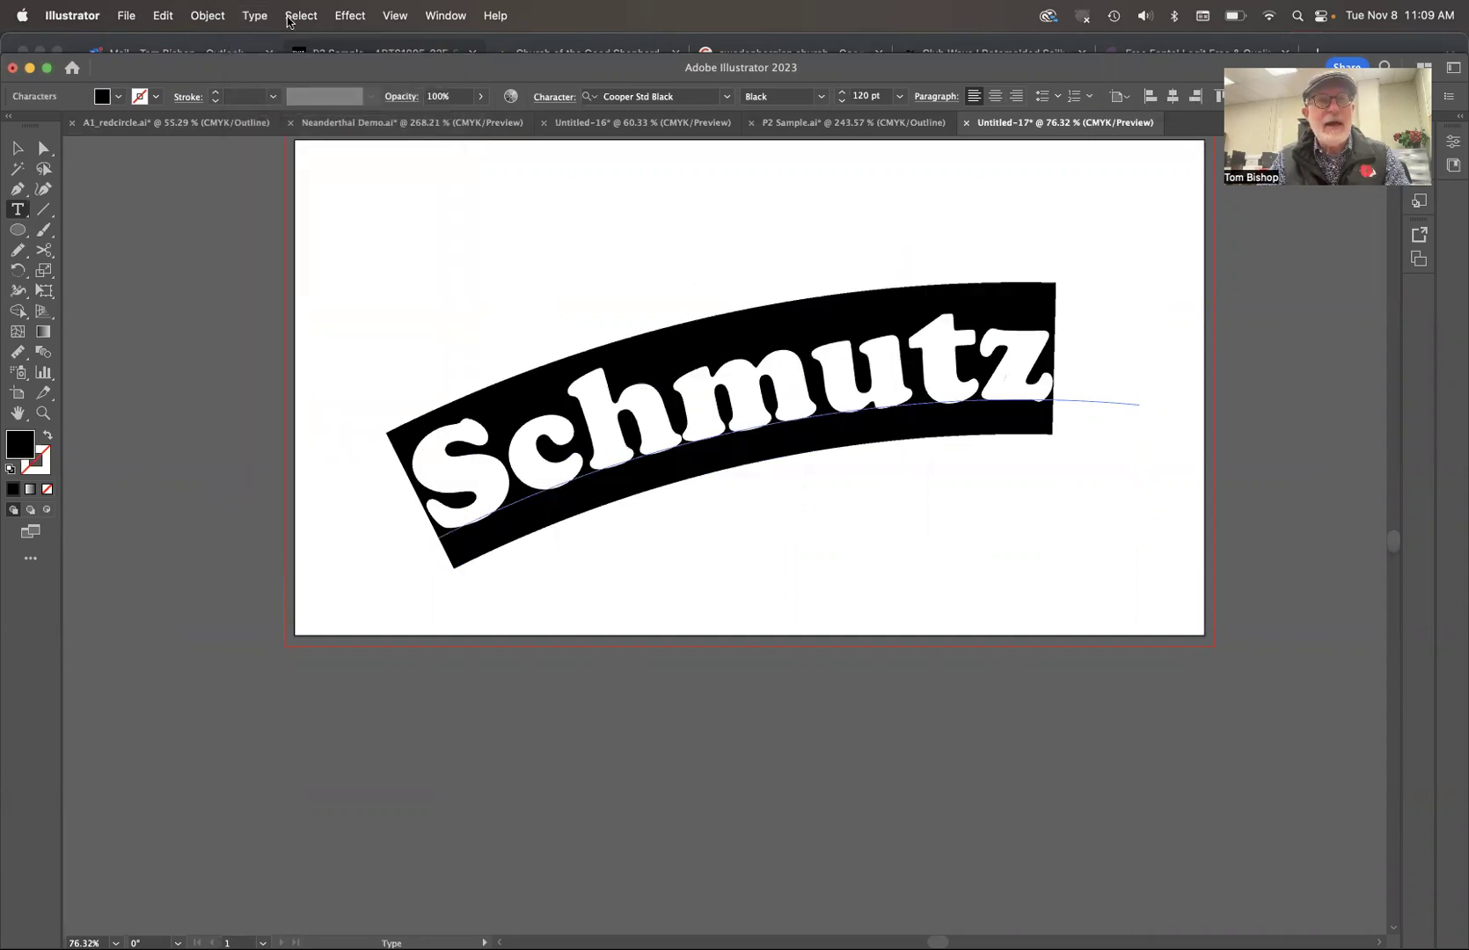
{"action": "left_click", "coordinate": [254, 15]}
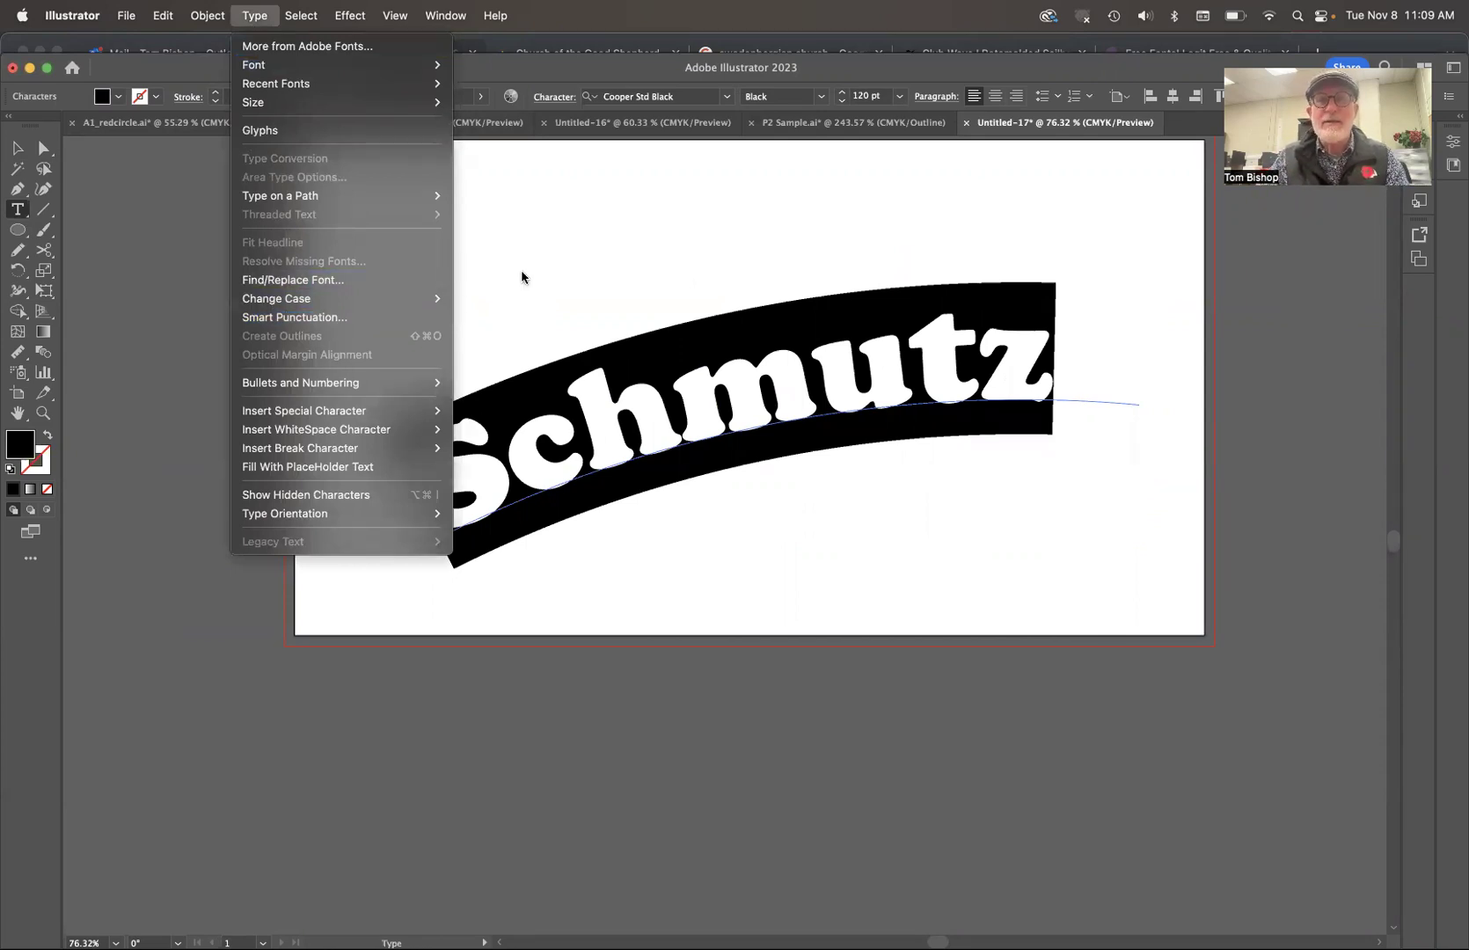
{"action": "key", "text": "Escape"}
{"action": "key", "text": "Escape"}
{"action": "left_click", "coordinate": [618, 297]}
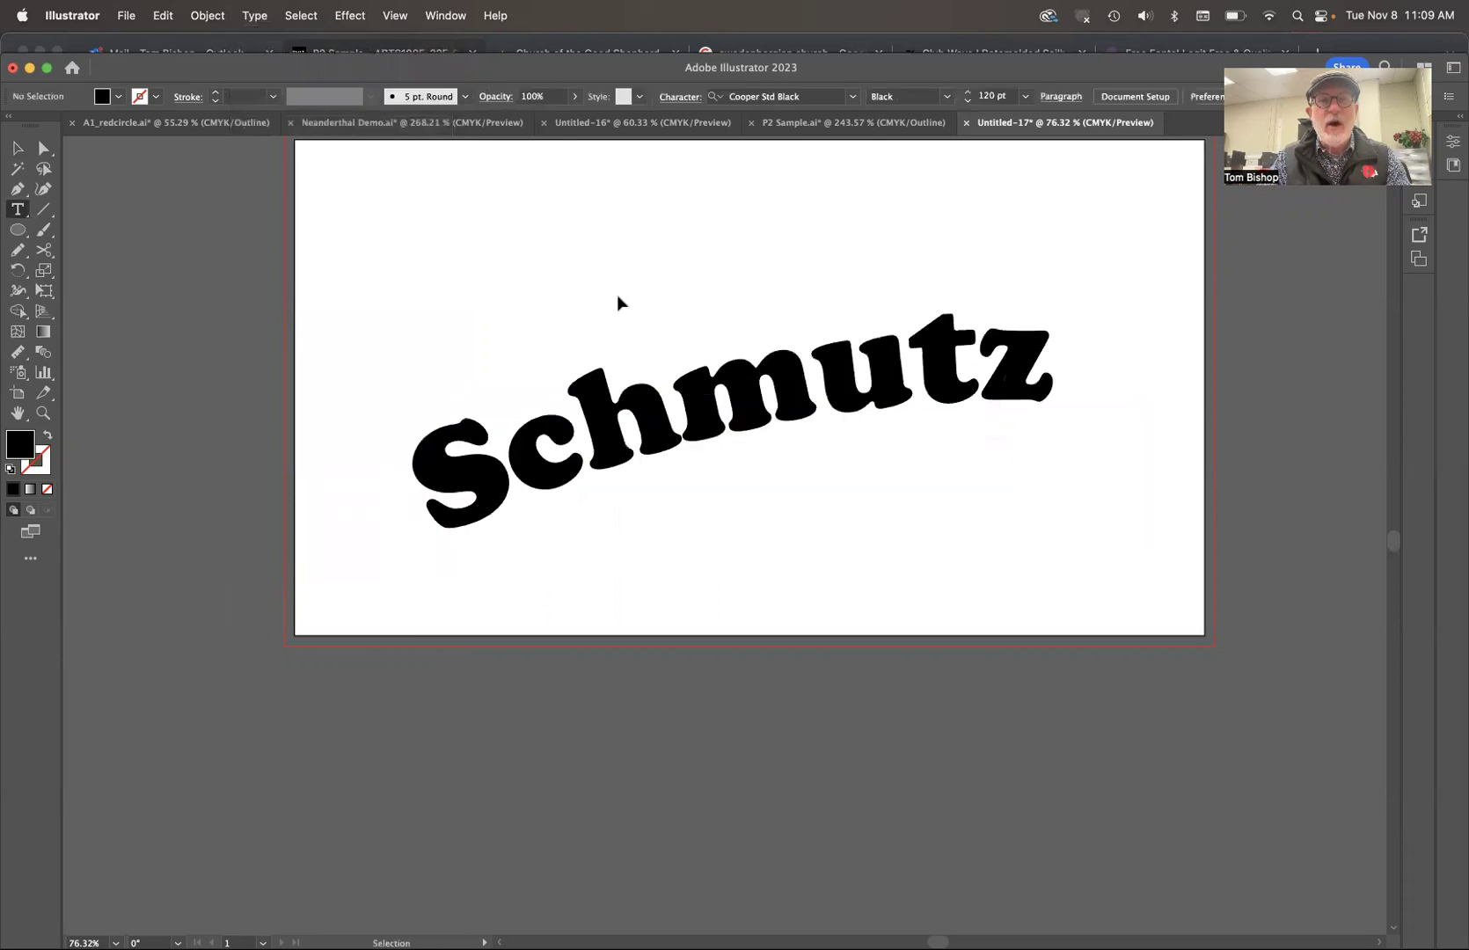
{"action": "left_click", "coordinate": [20, 152]}
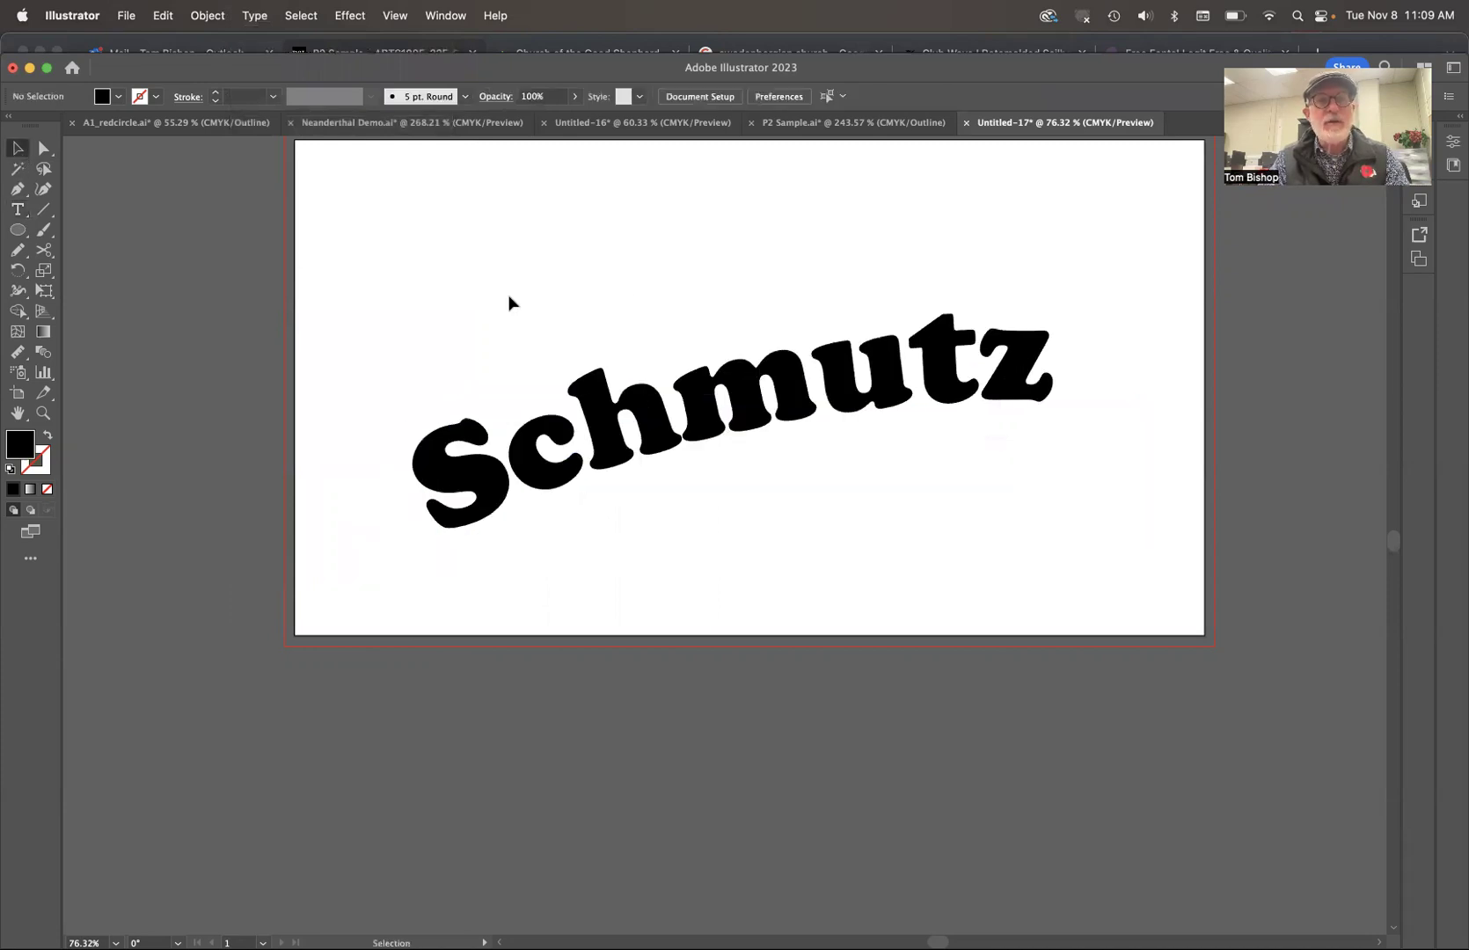
- Drag the right end anchor of the Schmutz type path to reshape the curve
{"action": "left_click", "coordinate": [697, 431]}
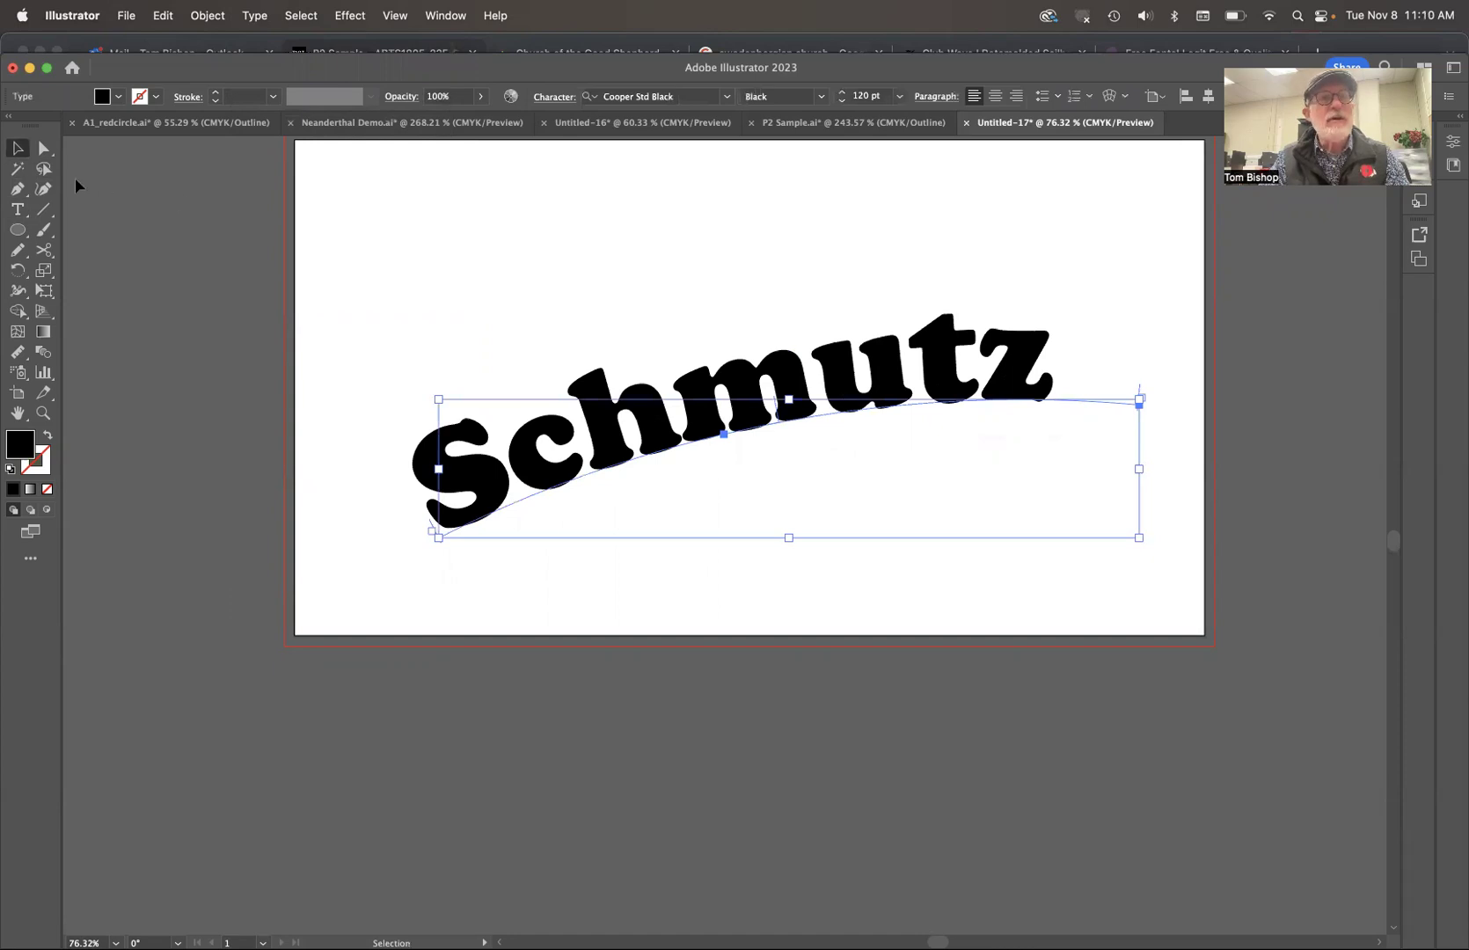
{"action": "left_click", "coordinate": [44, 147]}
{"action": "left_click", "coordinate": [431, 251]}
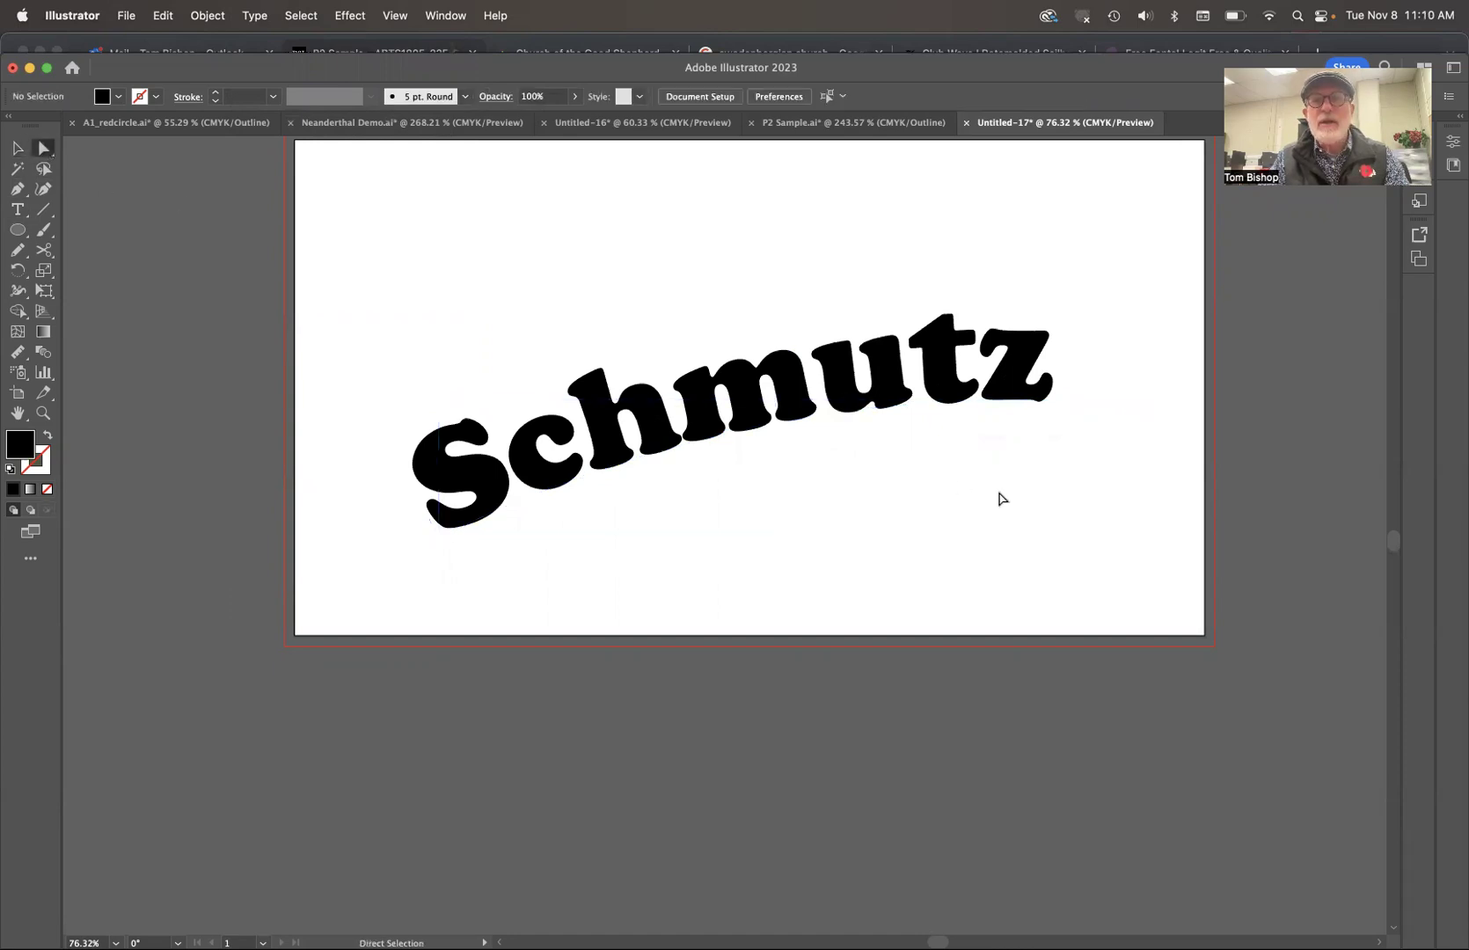
{"action": "left_click", "coordinate": [1054, 401]}
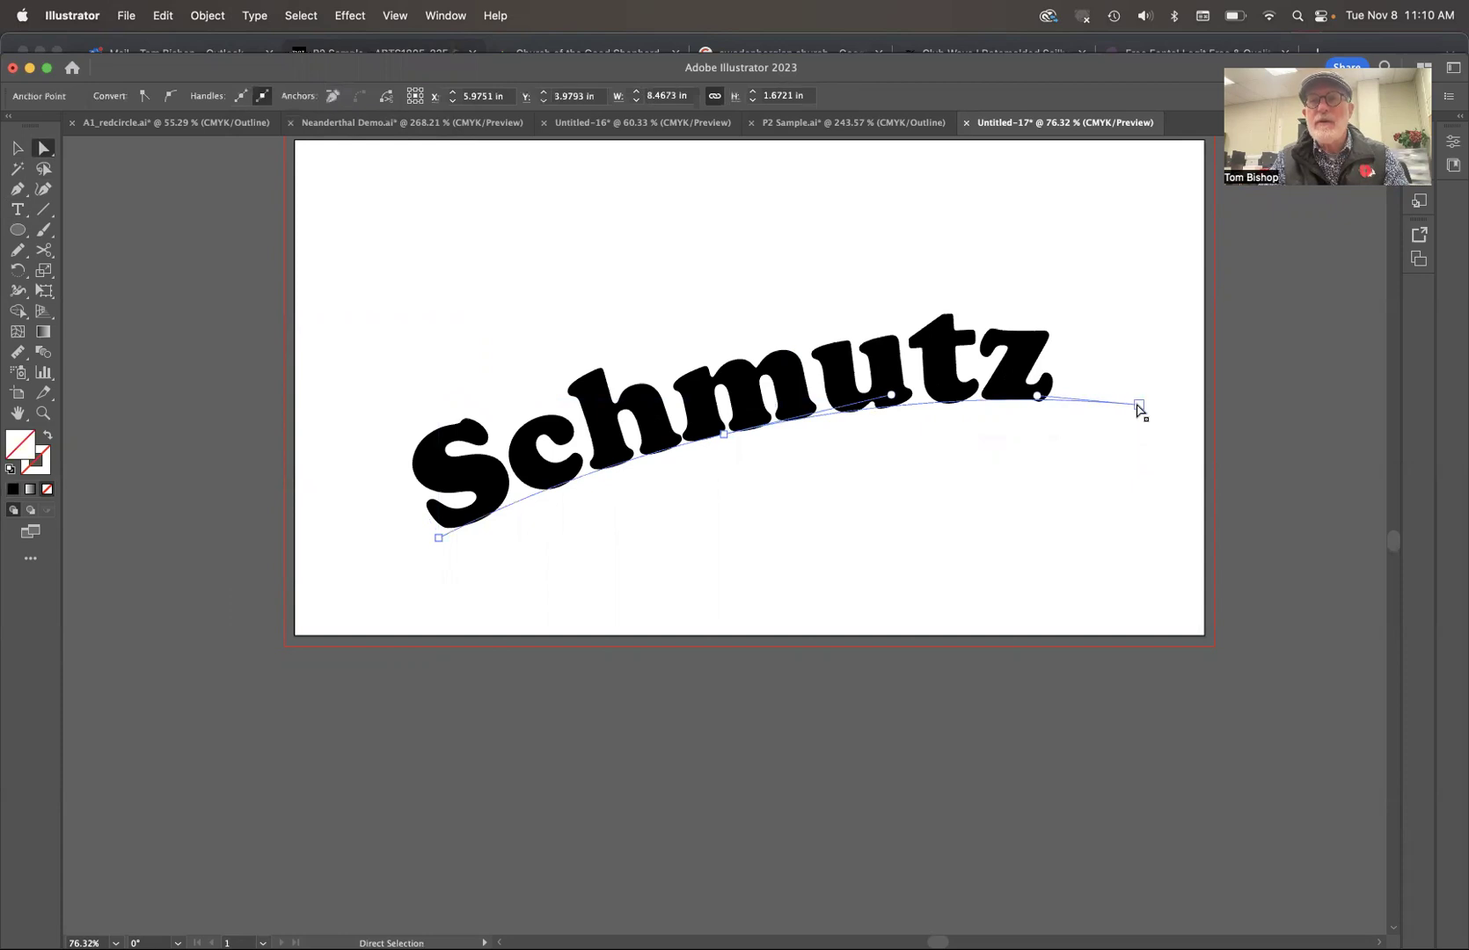
{"action": "mouse_move", "coordinate": [1139, 405]}
{"action": "left_mouse_down"}
{"action": "mouse_move", "coordinate": [1127, 499]}
{"action": "mouse_move", "coordinate": [1132, 376]}
{"action": "left_mouse_up"}
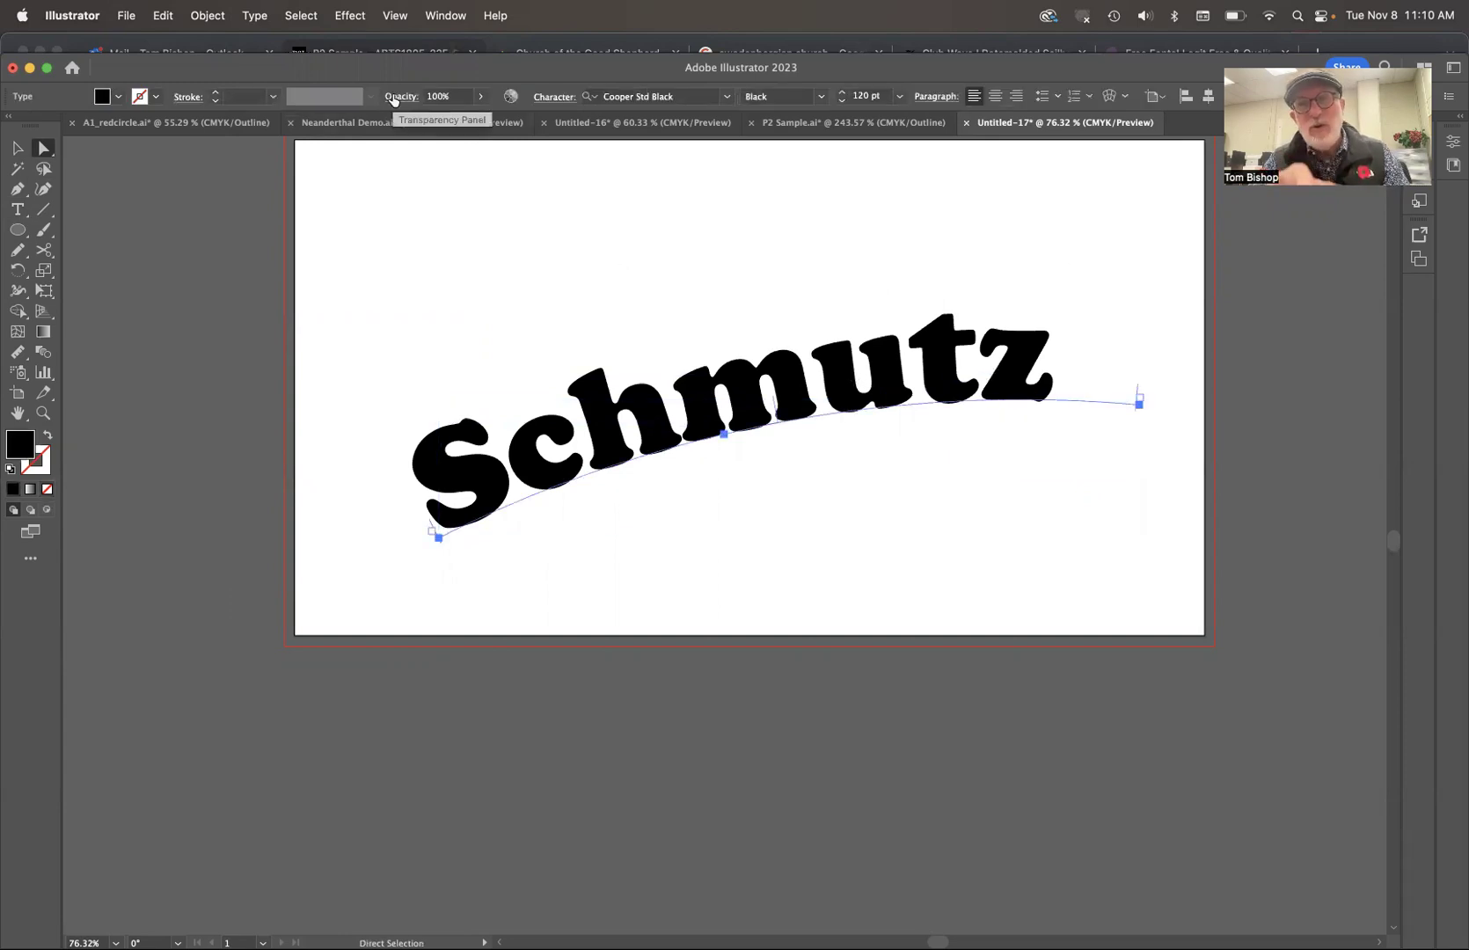
{"action": "left_click", "coordinate": [206, 12]}
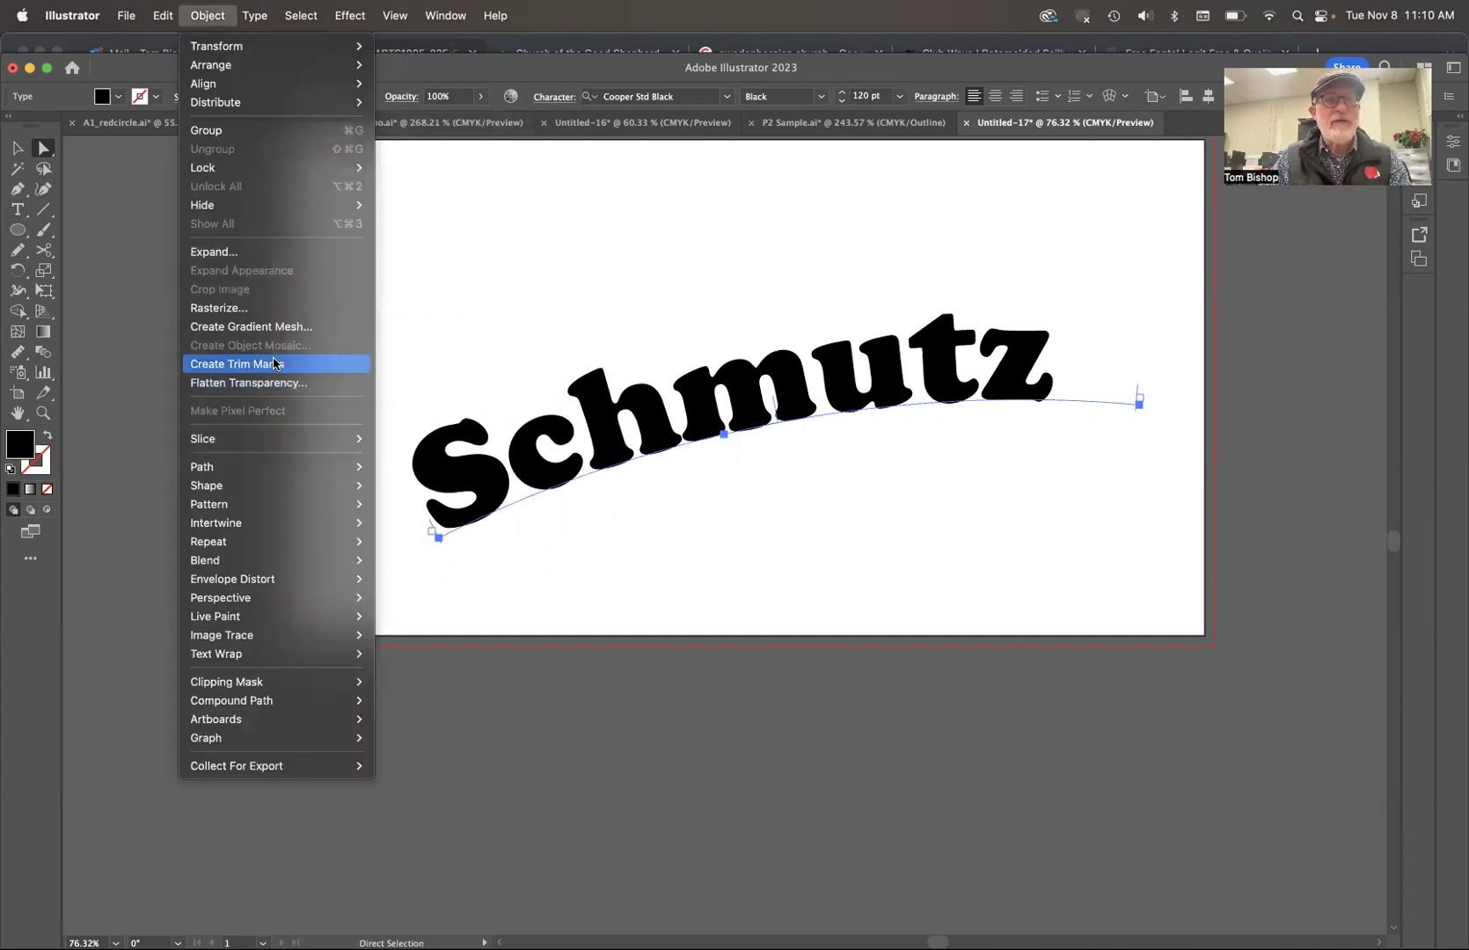
{"action": "mouse_move", "coordinate": [248, 16]}
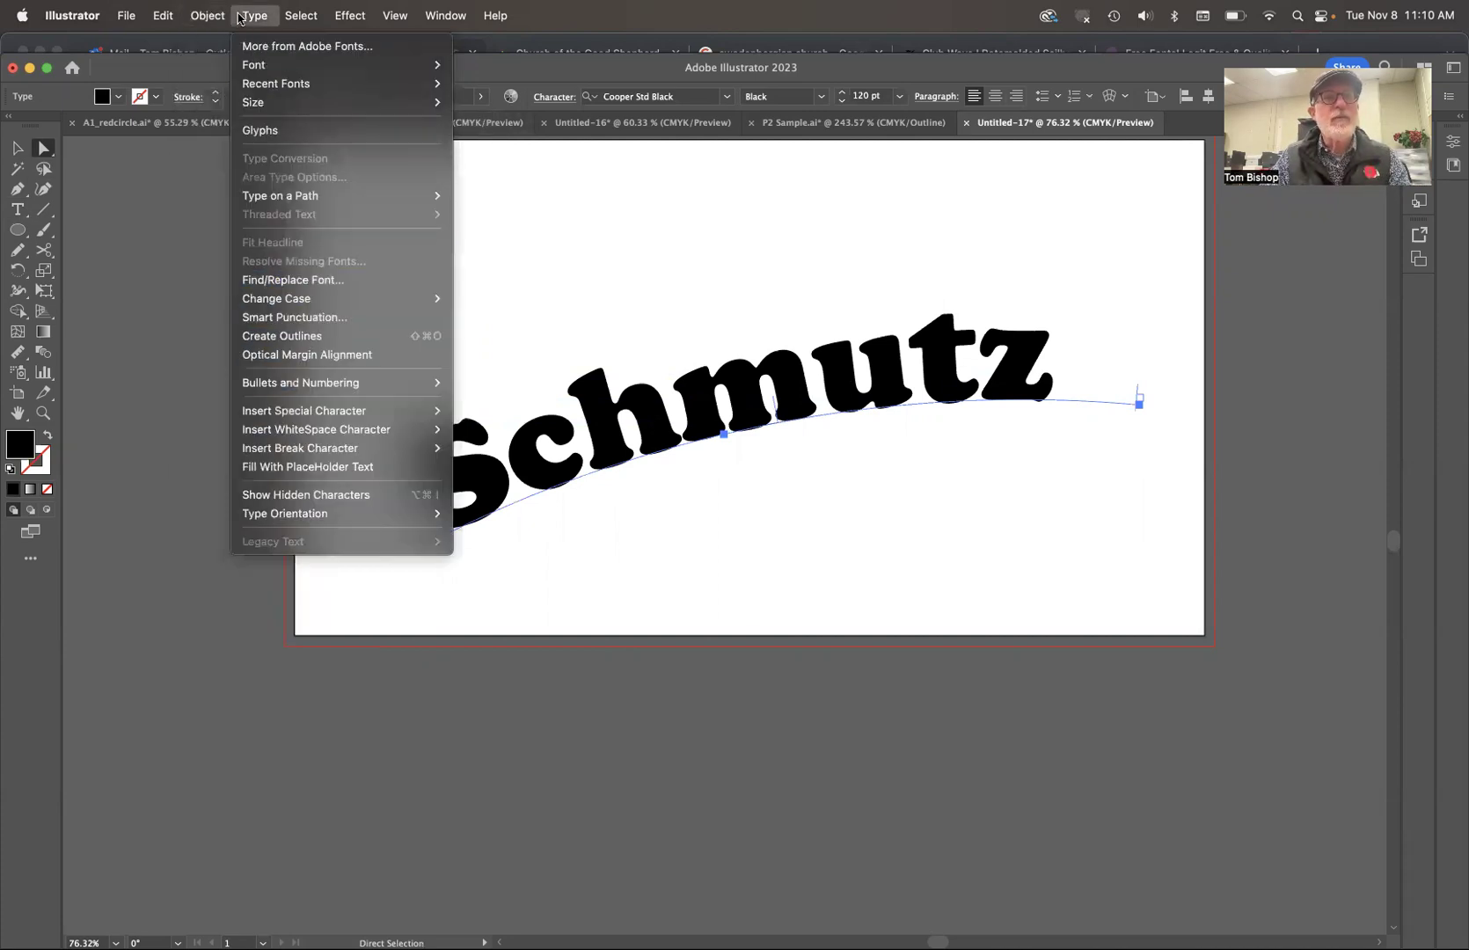
{"action": "left_click", "coordinate": [302, 347]}
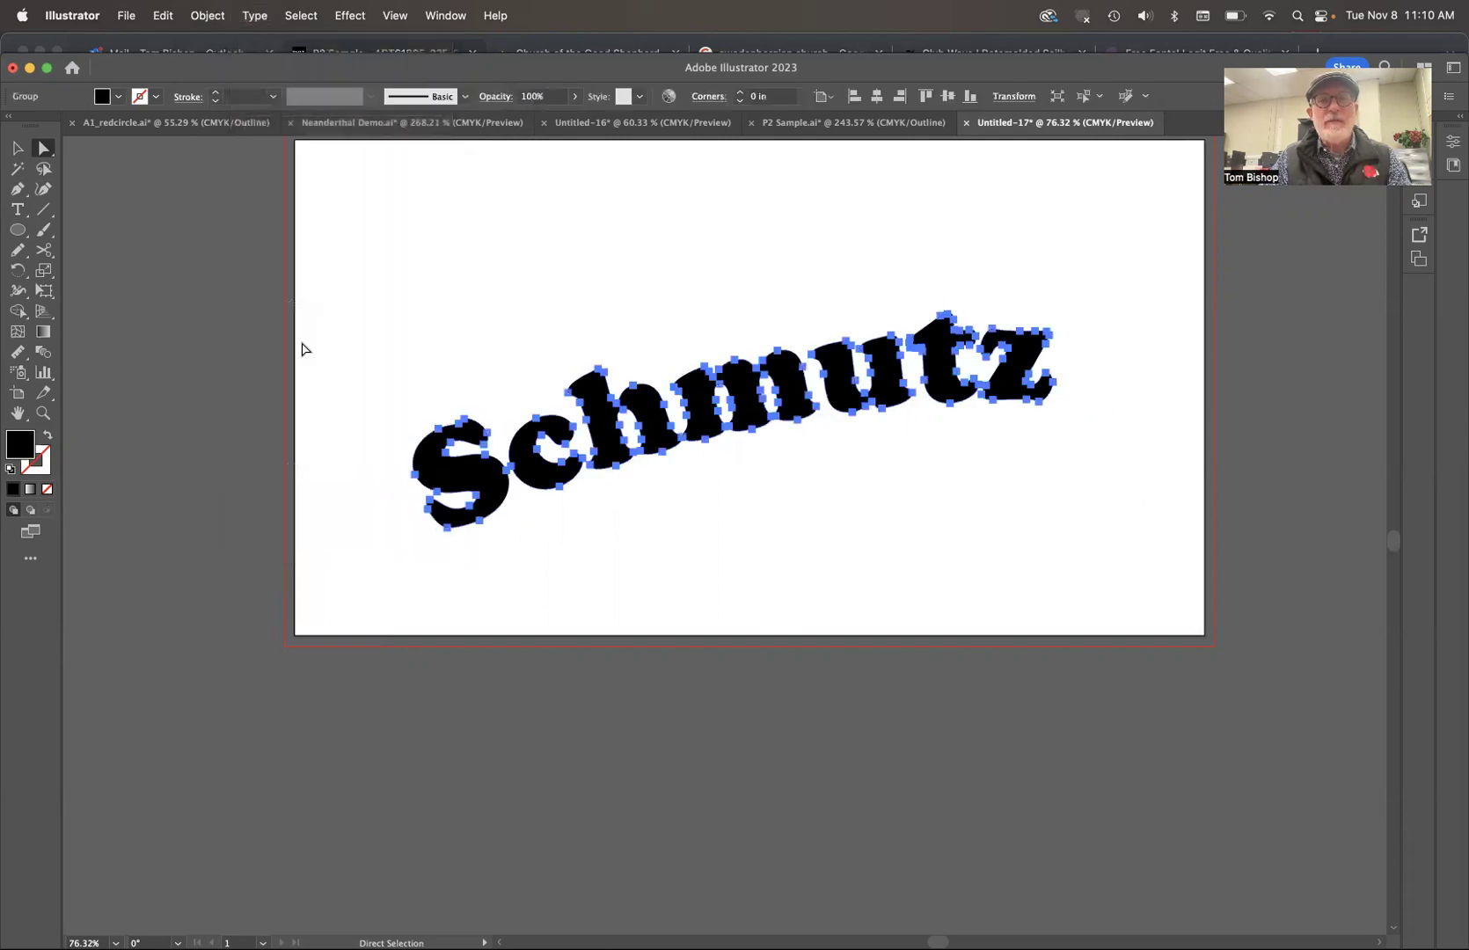
{"action": "key", "text": "super+y"}
{"action": "key", "text": "a"}
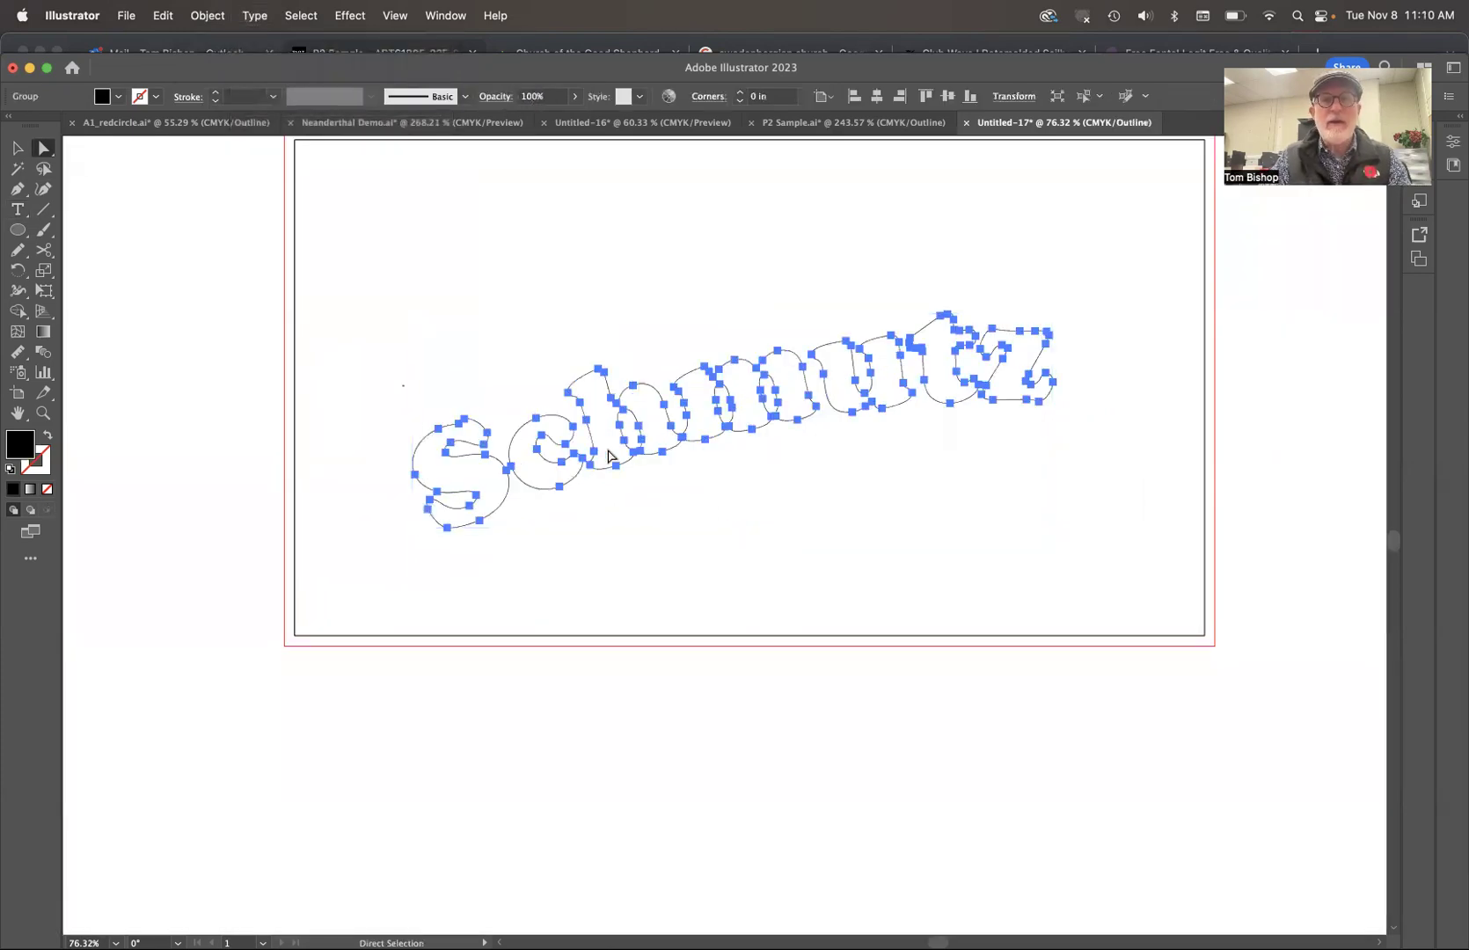
{"action": "scroll", "coordinate": [607, 456], "scroll_direction": "up", "scroll_amount": 4}
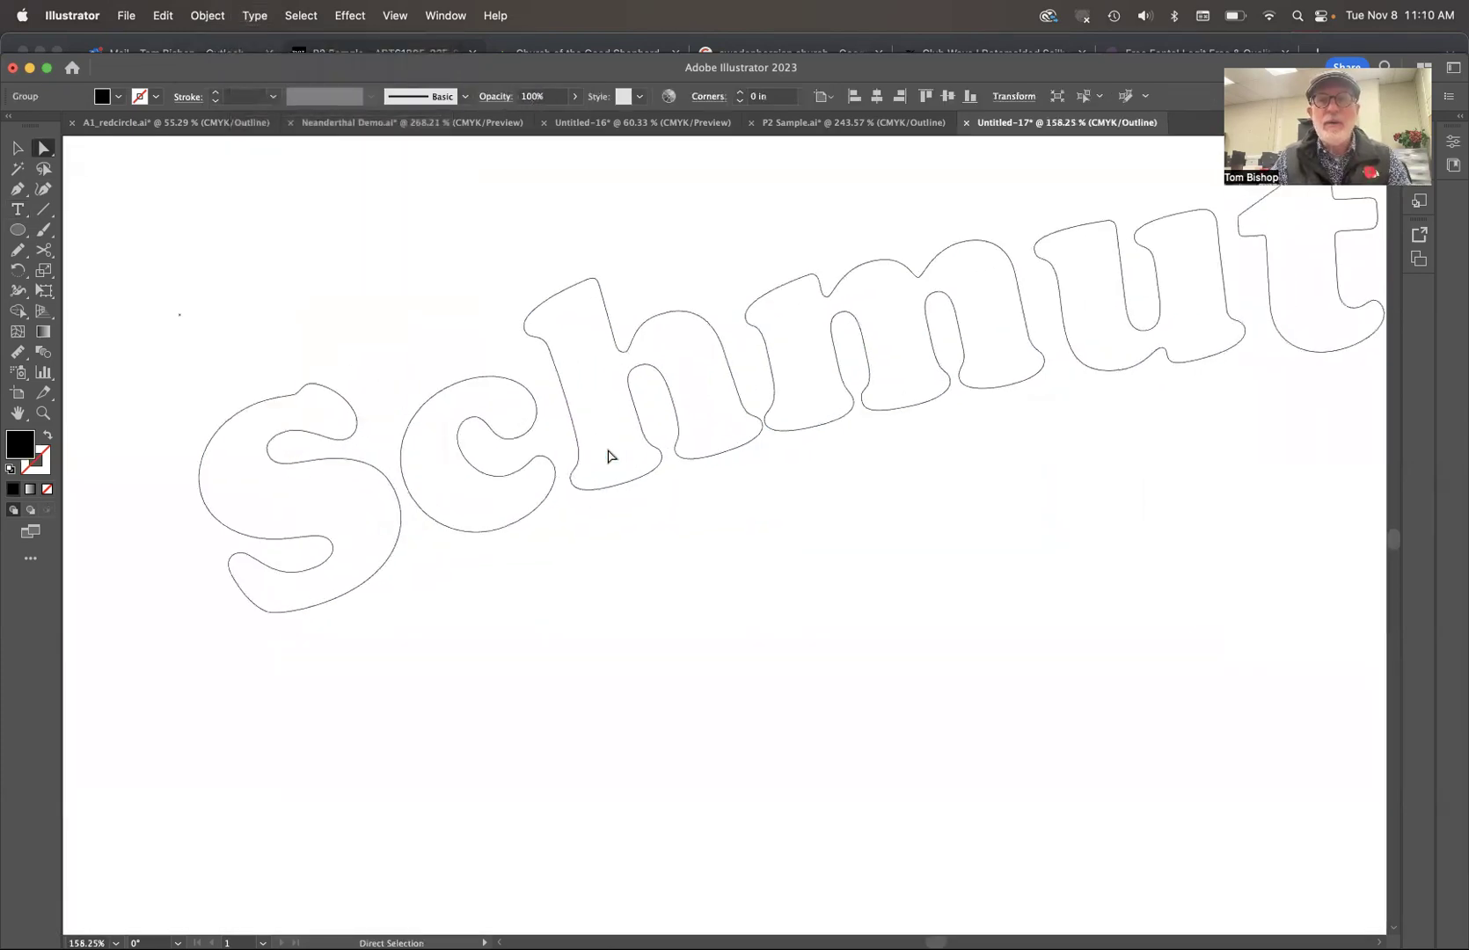
{"action": "left_click", "coordinate": [666, 246]}
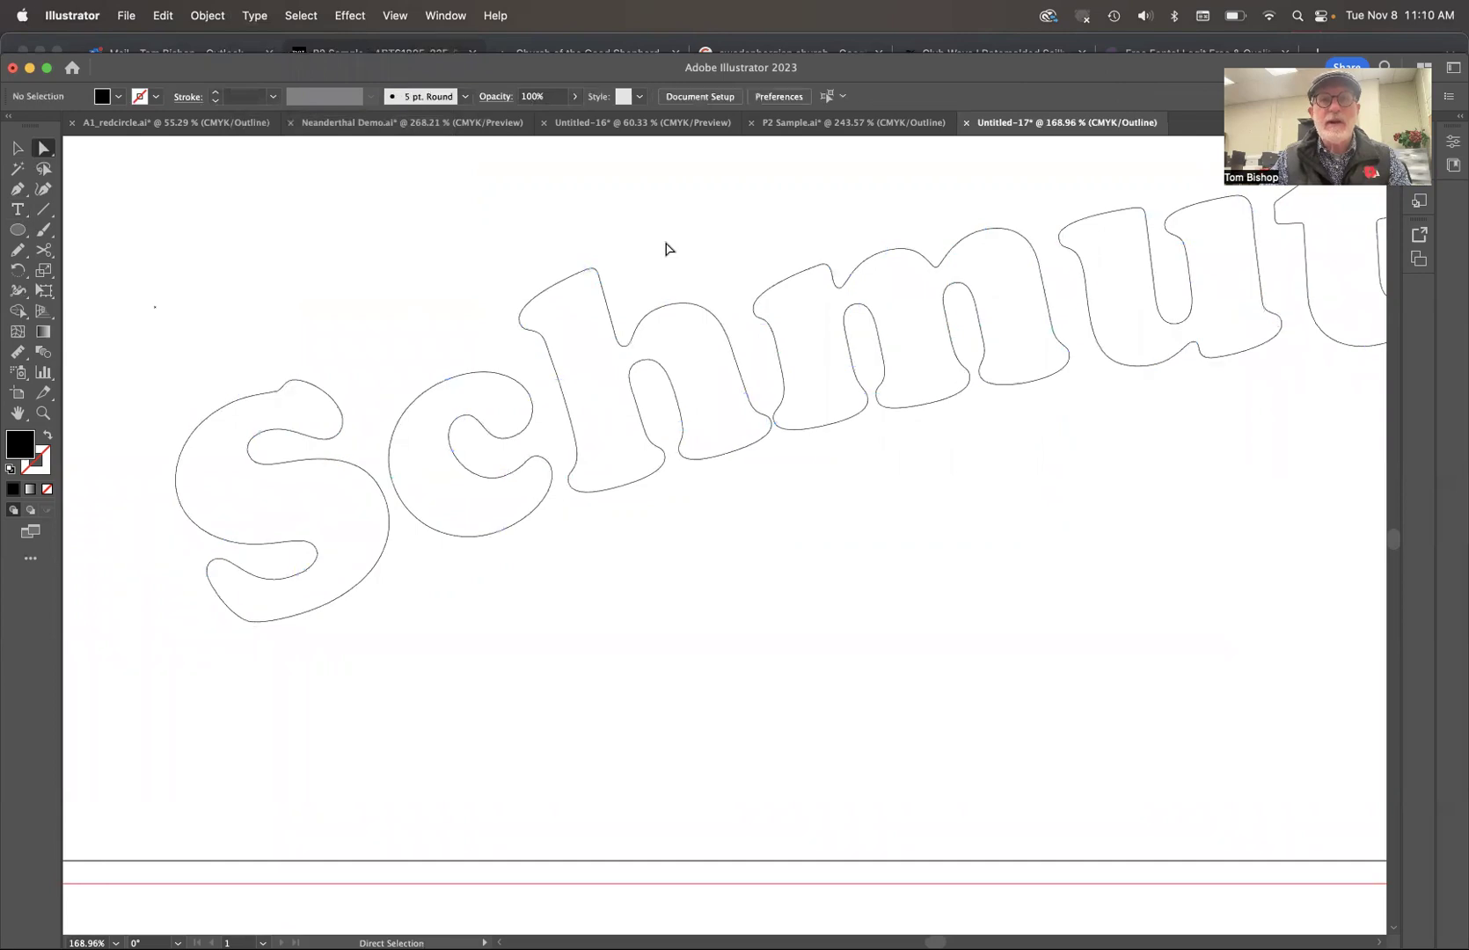
{"action": "left_click", "coordinate": [641, 331]}
{"action": "scroll", "coordinate": [642, 331], "scroll_direction": "down", "scroll_amount": 4}
{"action": "scroll", "coordinate": [640, 330], "scroll_direction": "right", "scroll_amount": 3}
{"action": "scroll", "coordinate": [641, 331], "scroll_direction": "up", "scroll_amount": 1}
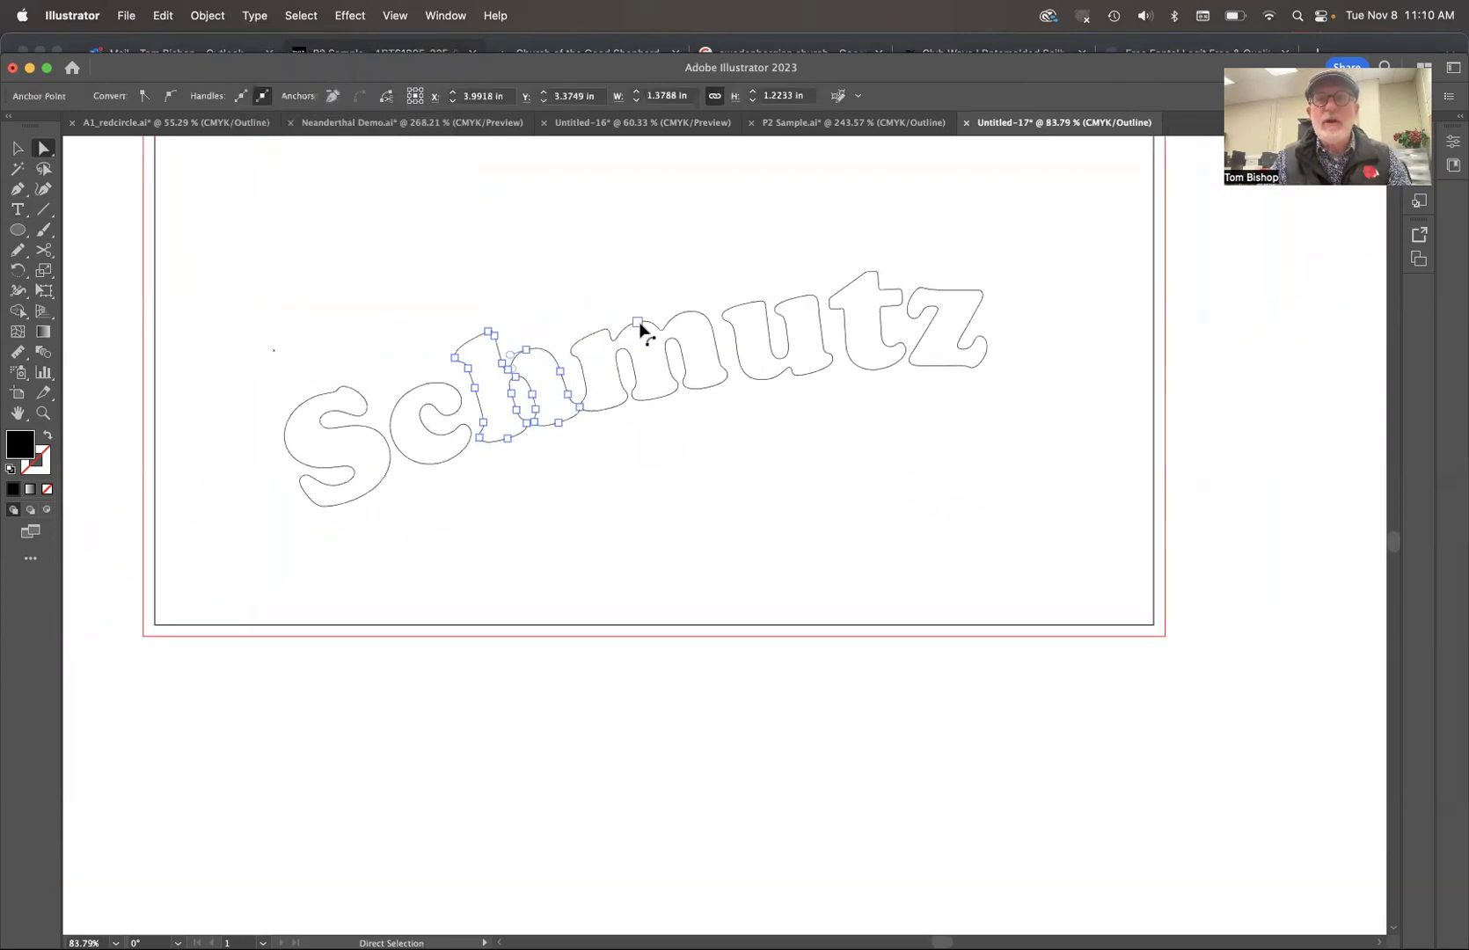
{"action": "left_click", "coordinate": [706, 286]}
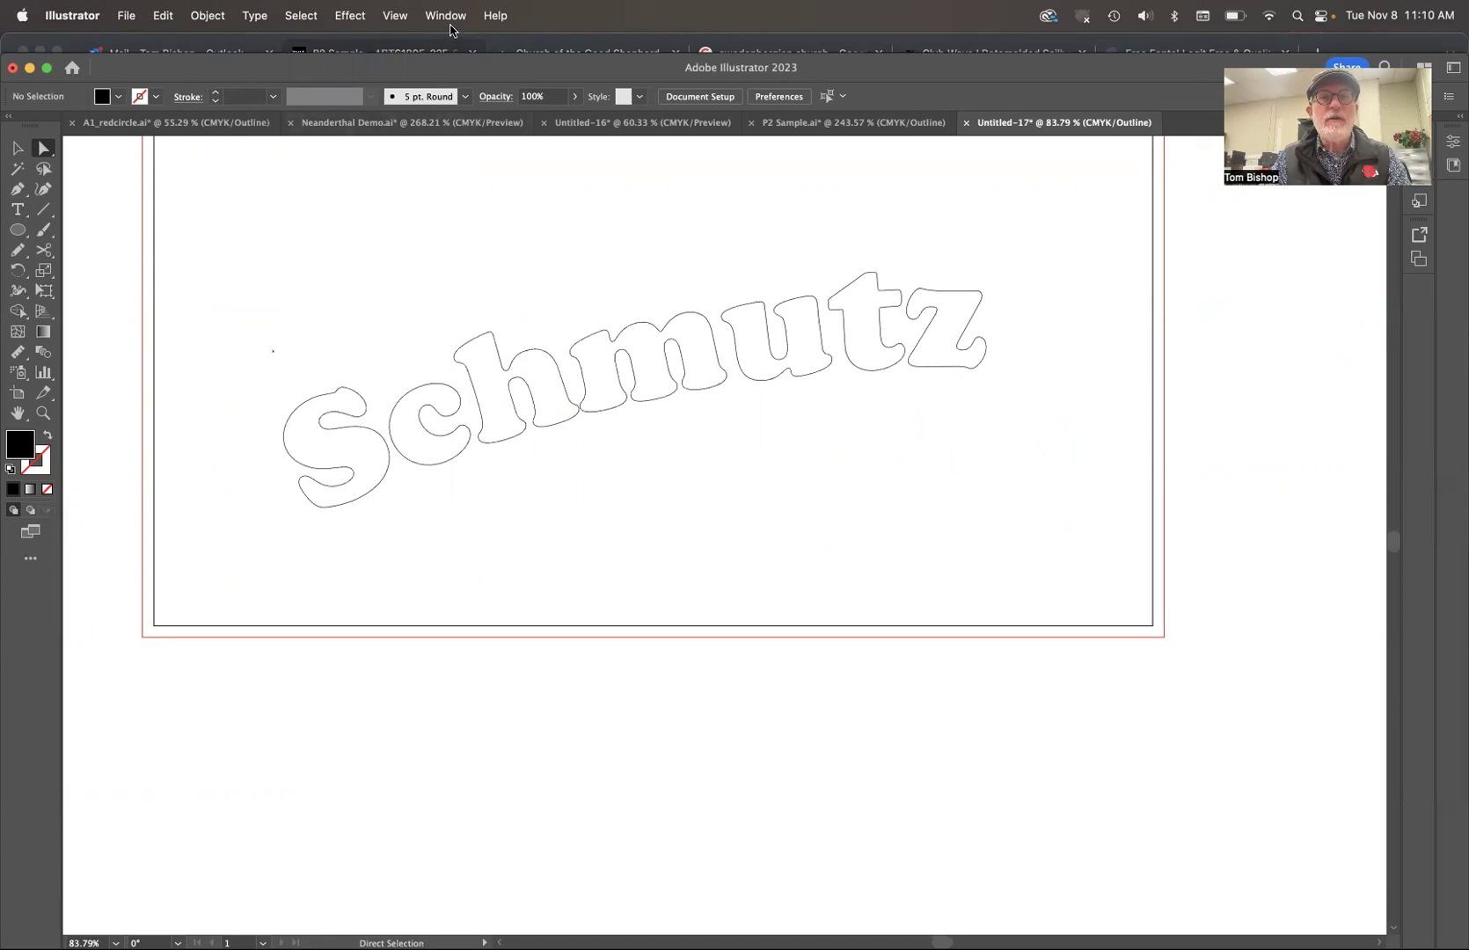
{"action": "key", "text": "super+y"}
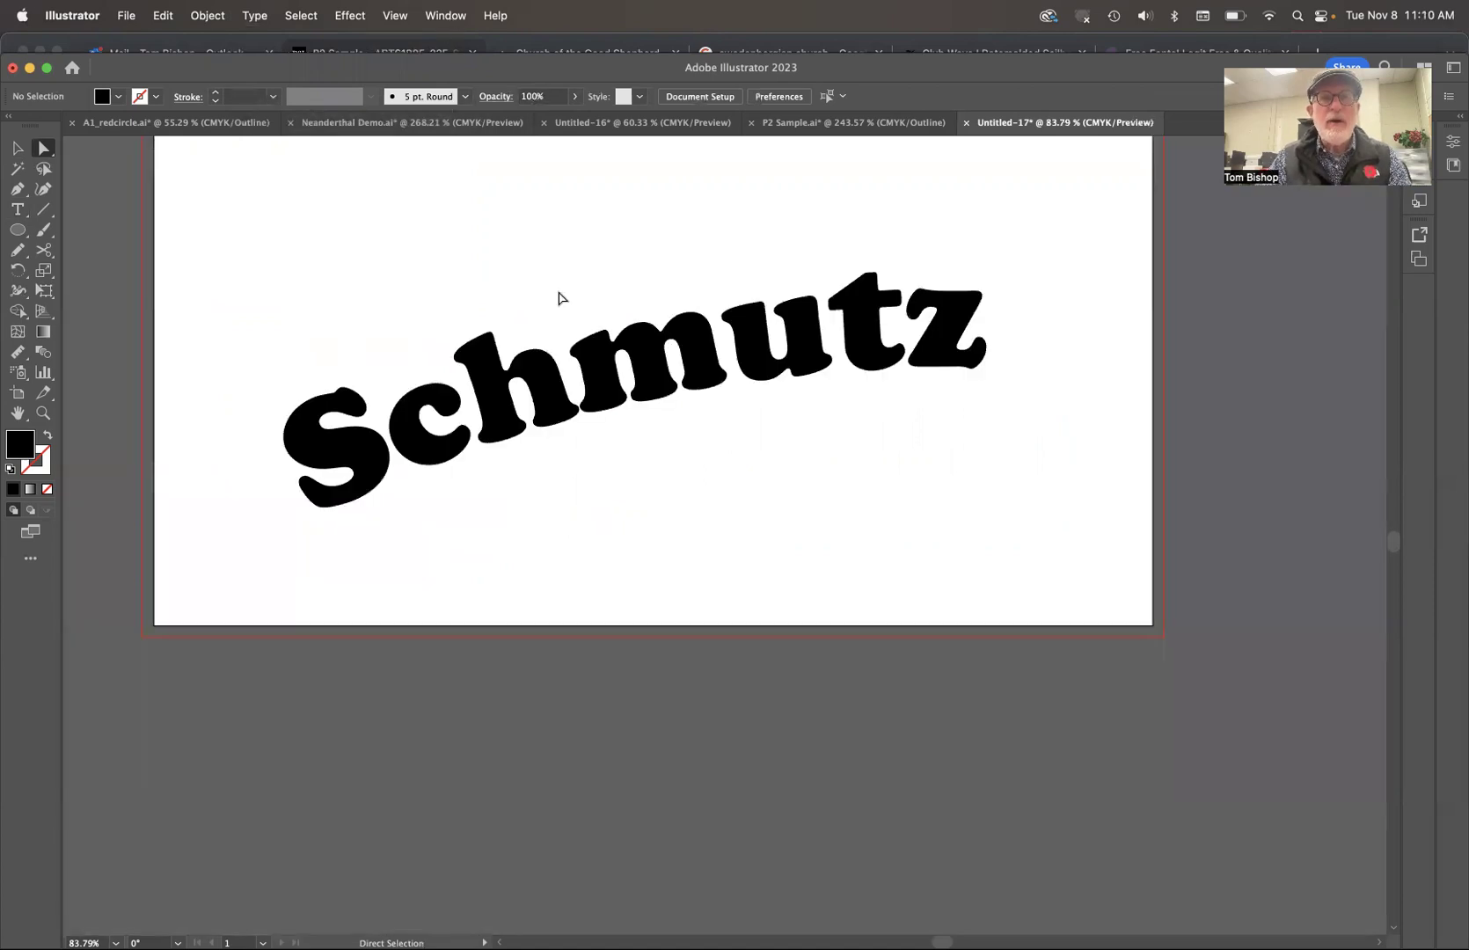
- Give all the Schmutz letters a white fill and a 20 pt CMYK Magenta stroke
{"action": "left_click", "coordinate": [587, 359]}
{"action": "key", "text": "super+a"}
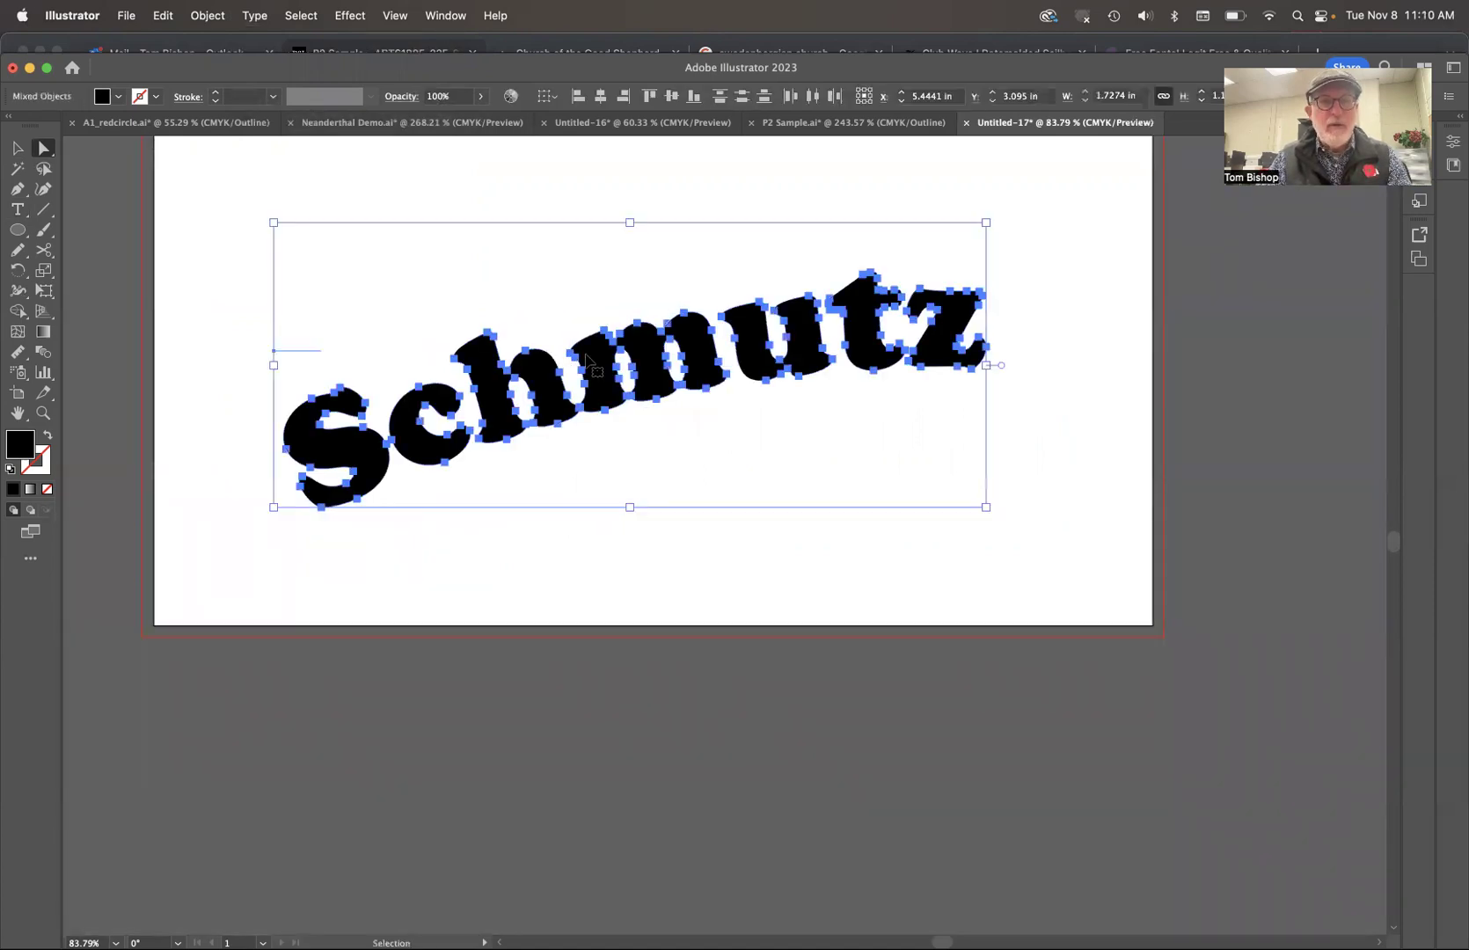
{"action": "left_click", "coordinate": [118, 97]}
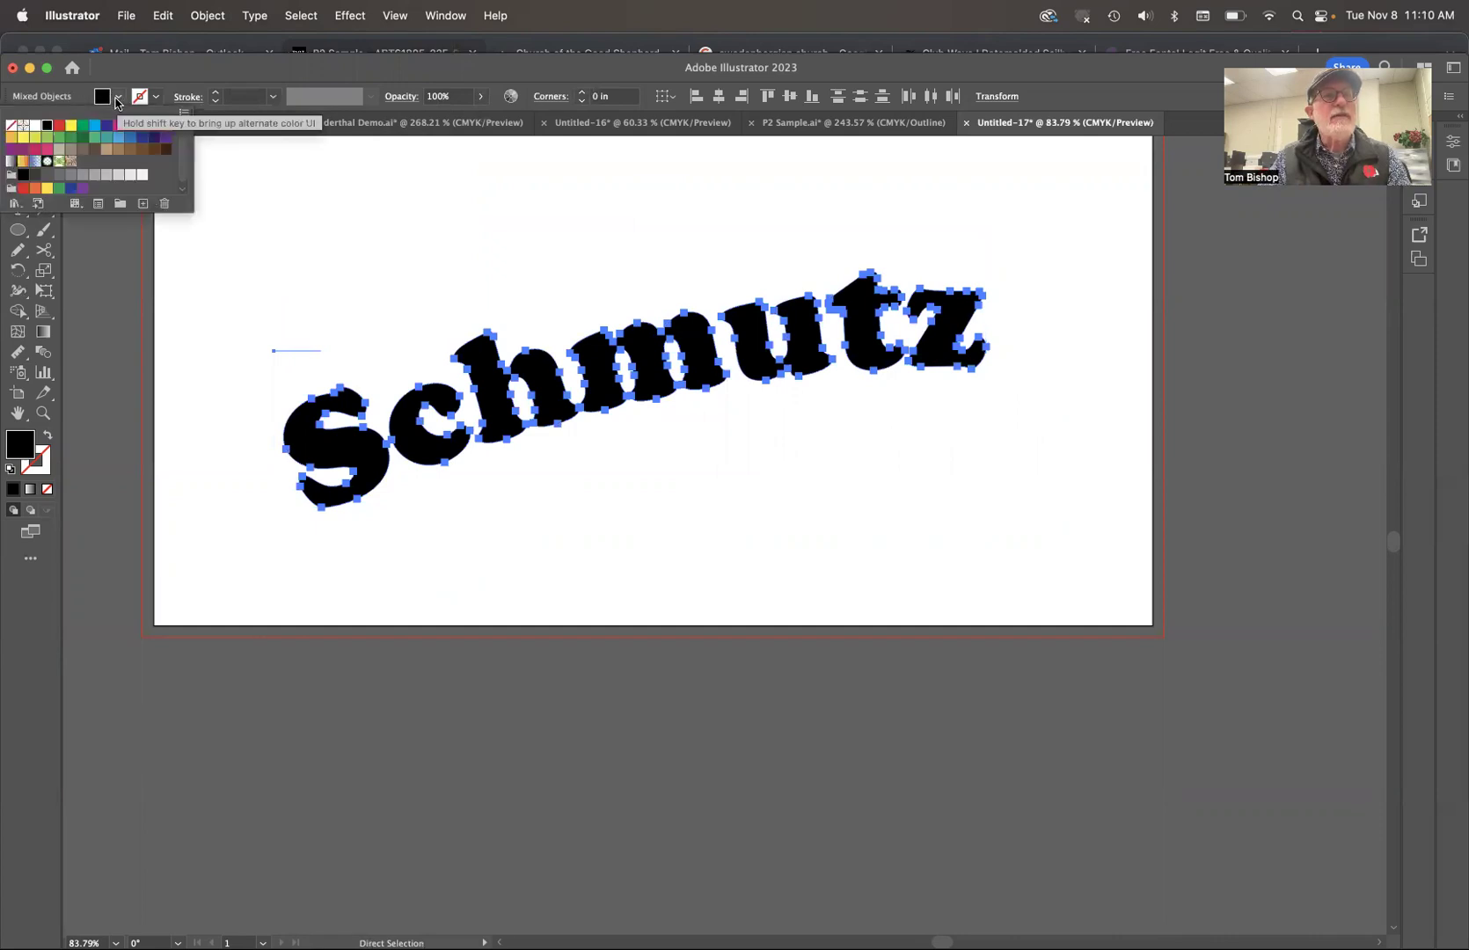
{"action": "left_click", "coordinate": [33, 128]}
{"action": "left_click", "coordinate": [155, 98]}
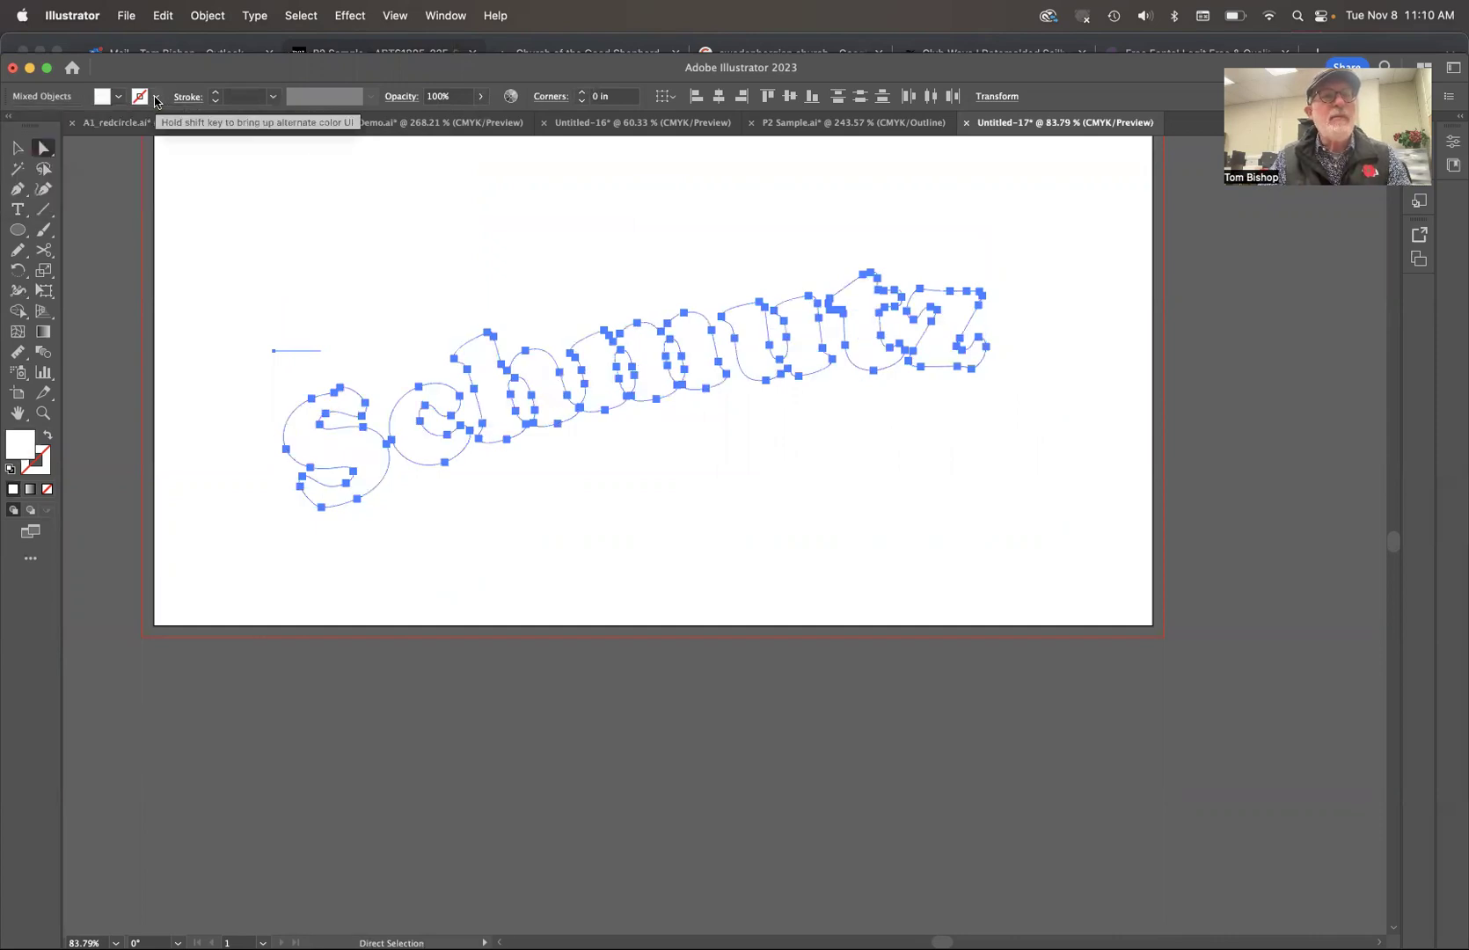
{"action": "left_click", "coordinate": [155, 98]}
{"action": "left_click", "coordinate": [115, 132]}
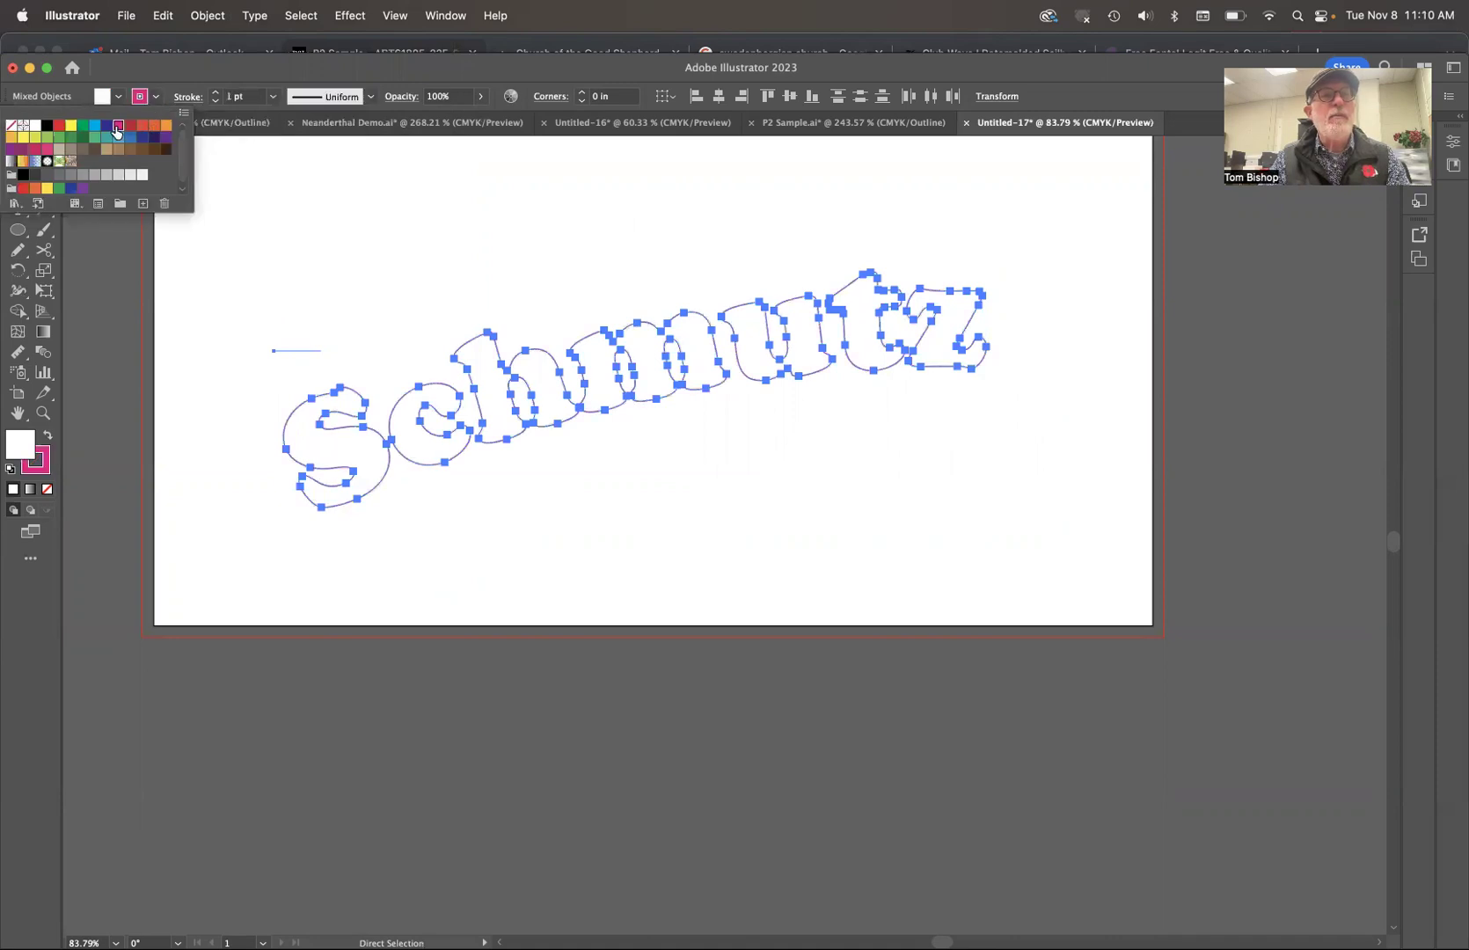
{"action": "left_click", "coordinate": [272, 97]}
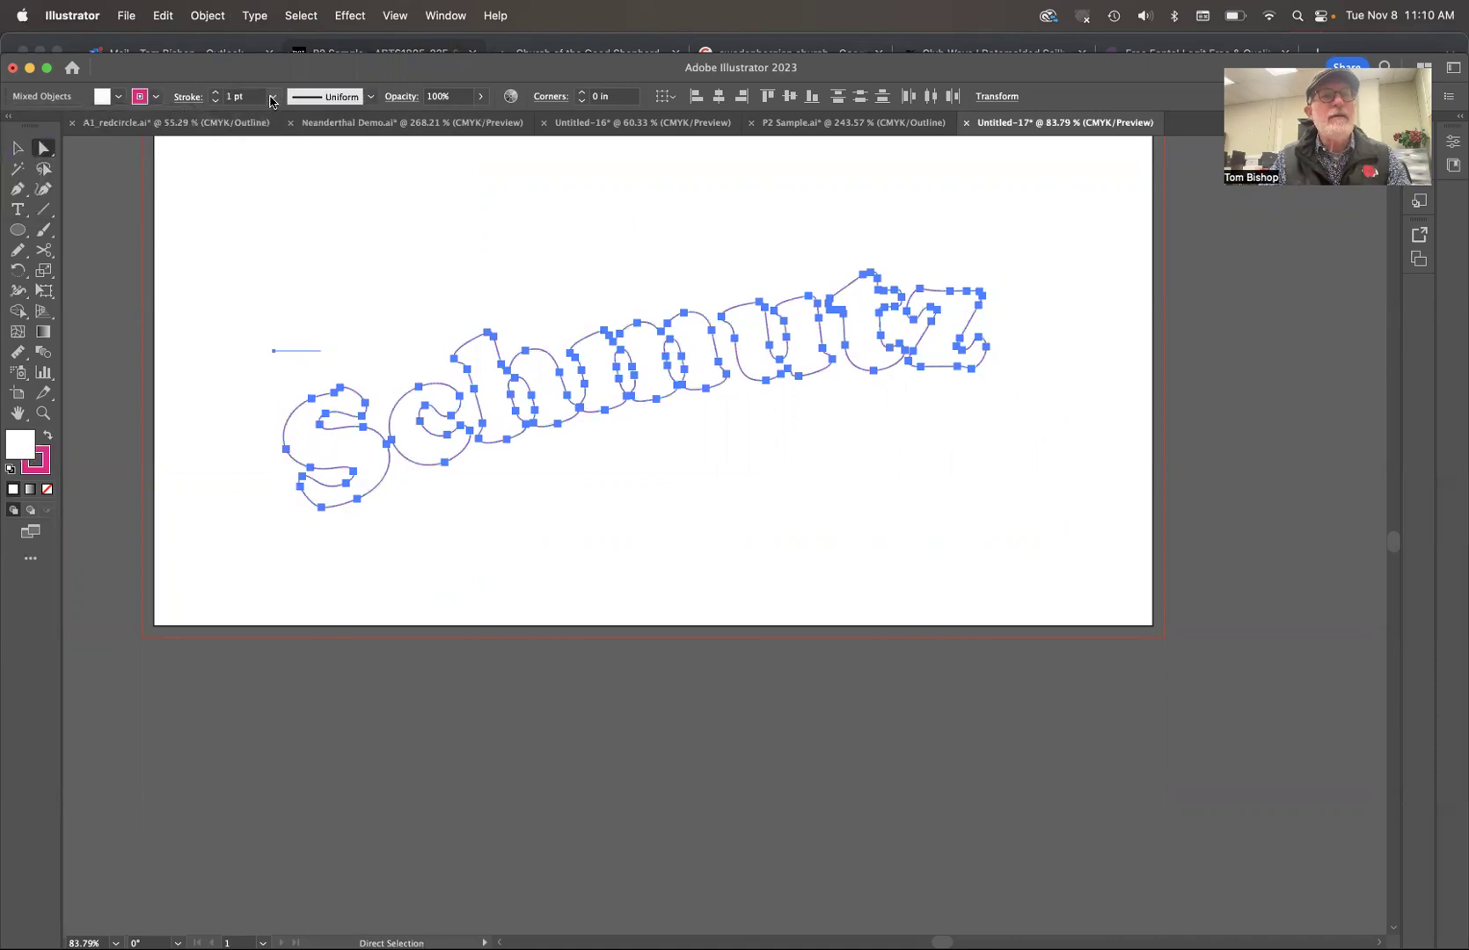
{"action": "left_click", "coordinate": [273, 97]}
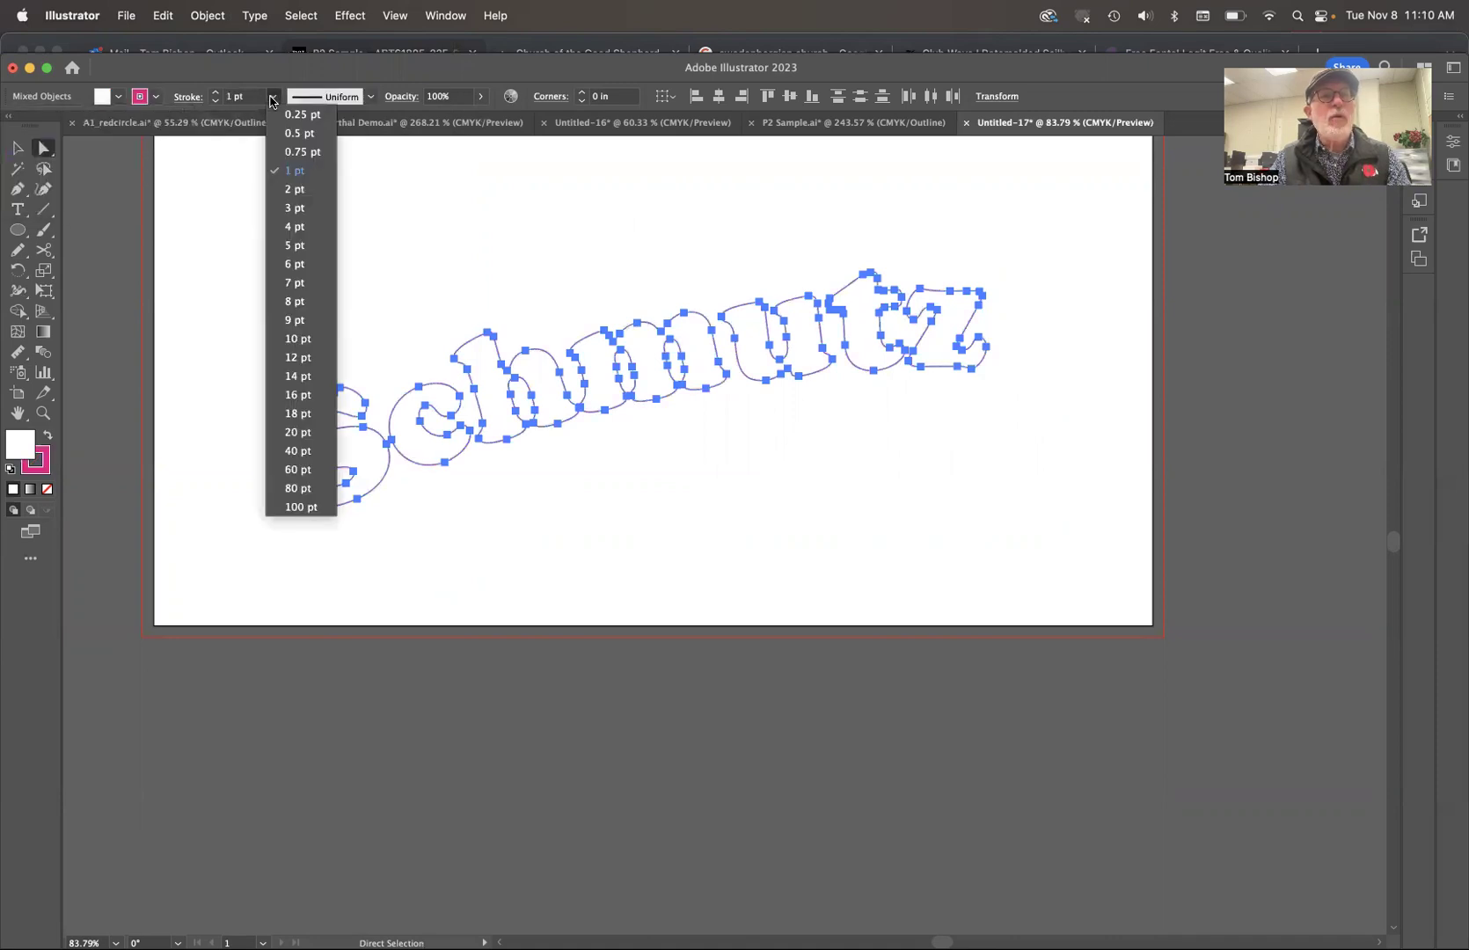
{"action": "left_click", "coordinate": [311, 431]}
- Deselect, then delete the stray empty text object left of the word
{"action": "left_click", "coordinate": [486, 294]}
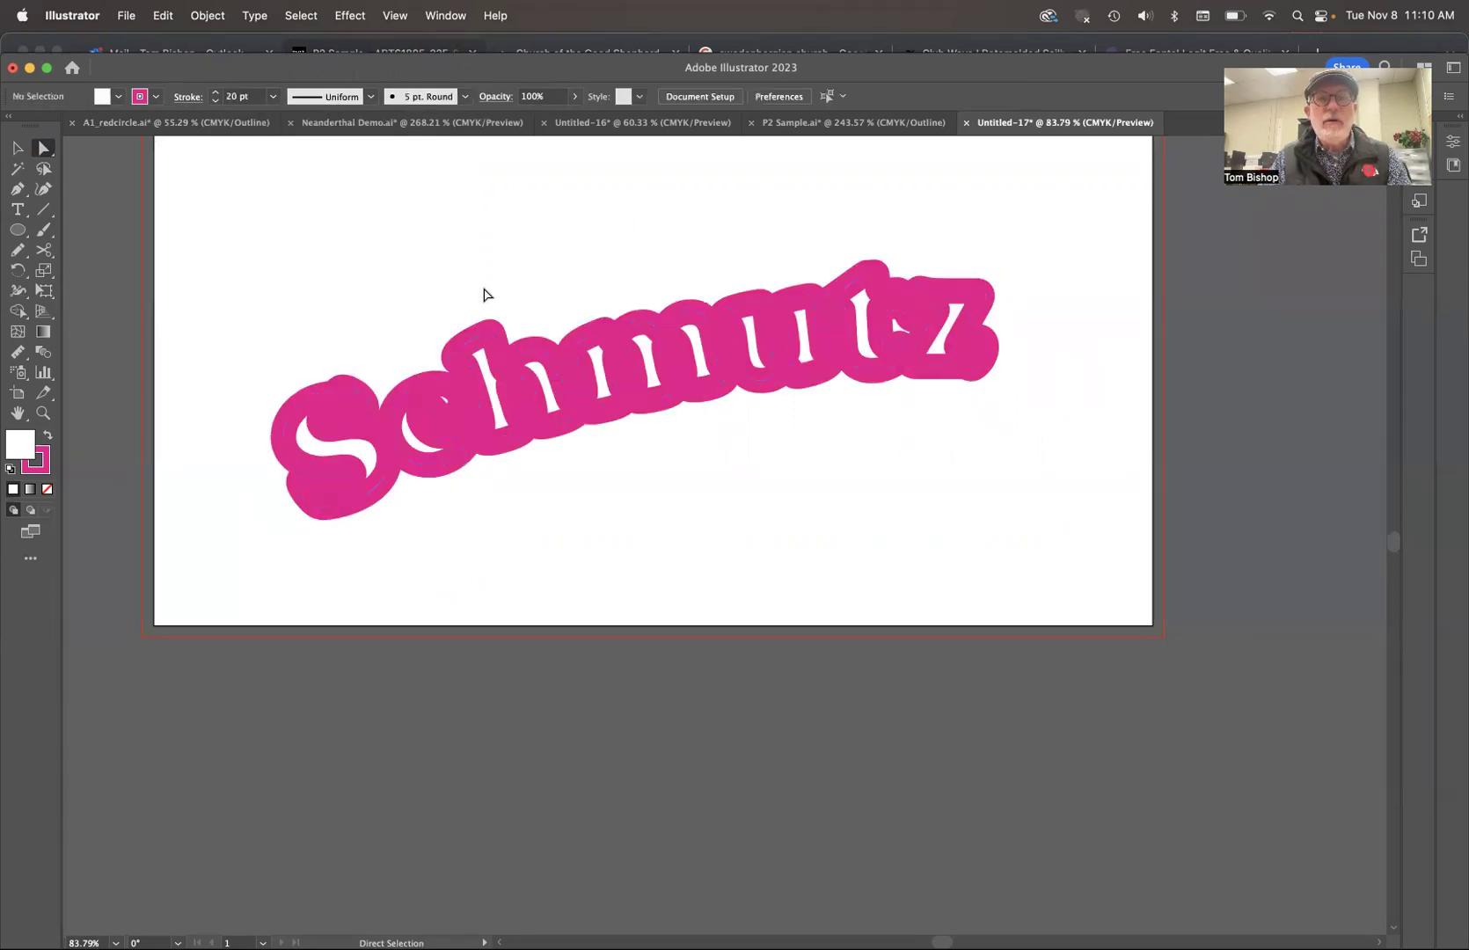
{"action": "left_click_drag", "start_coordinate": [228, 283], "coordinate": [320, 366]}
{"action": "key", "text": "Delete"}
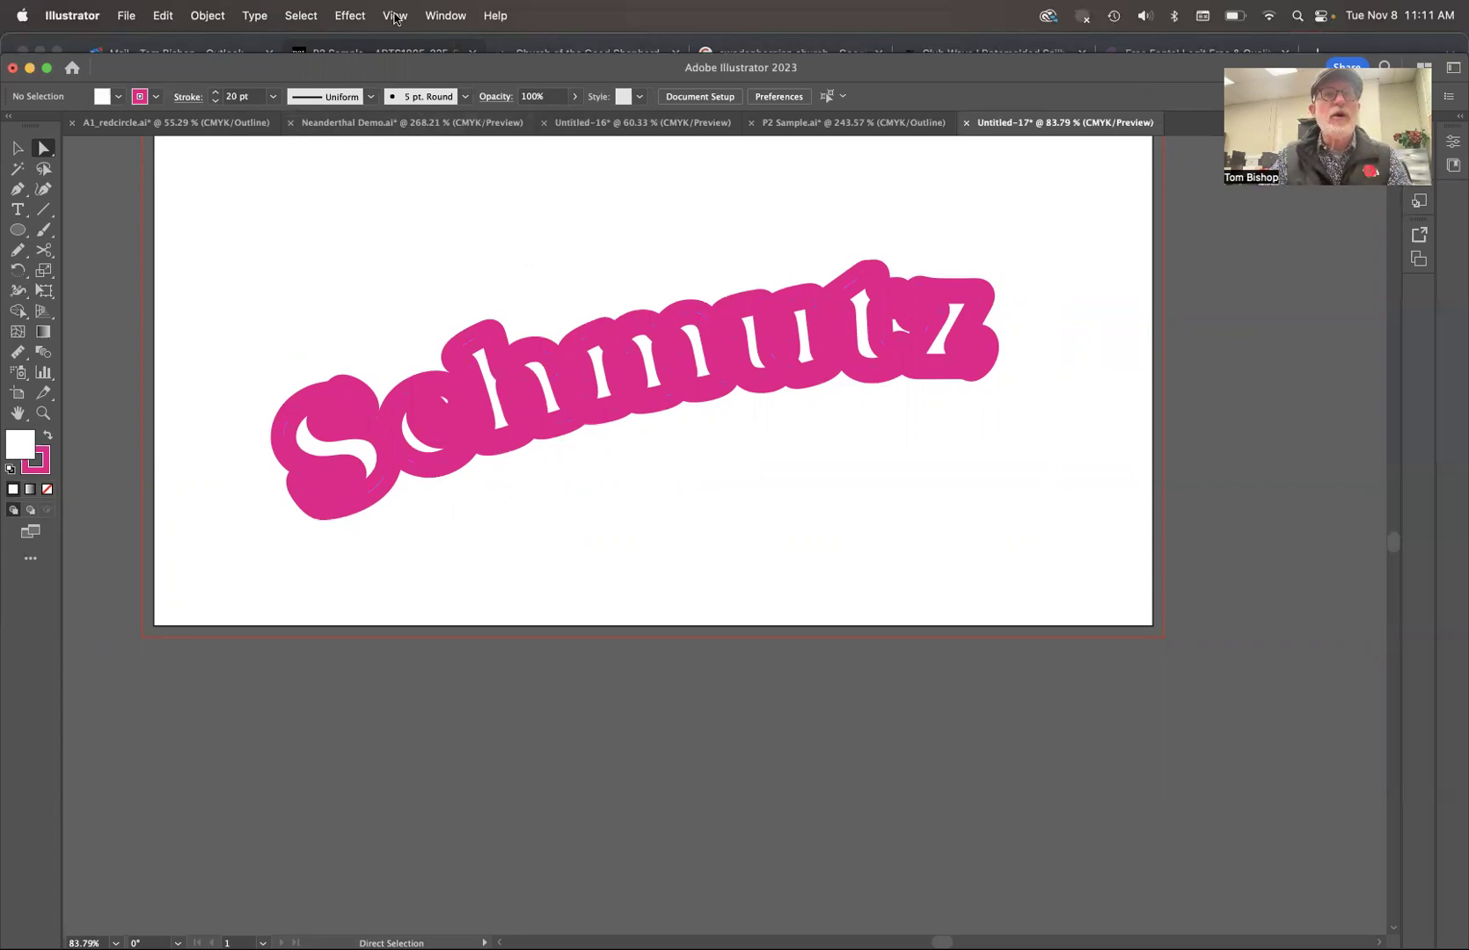
- Show the Appearance panel and set the lettering's fill and stroke both to None
{"action": "left_click", "coordinate": [445, 16]}
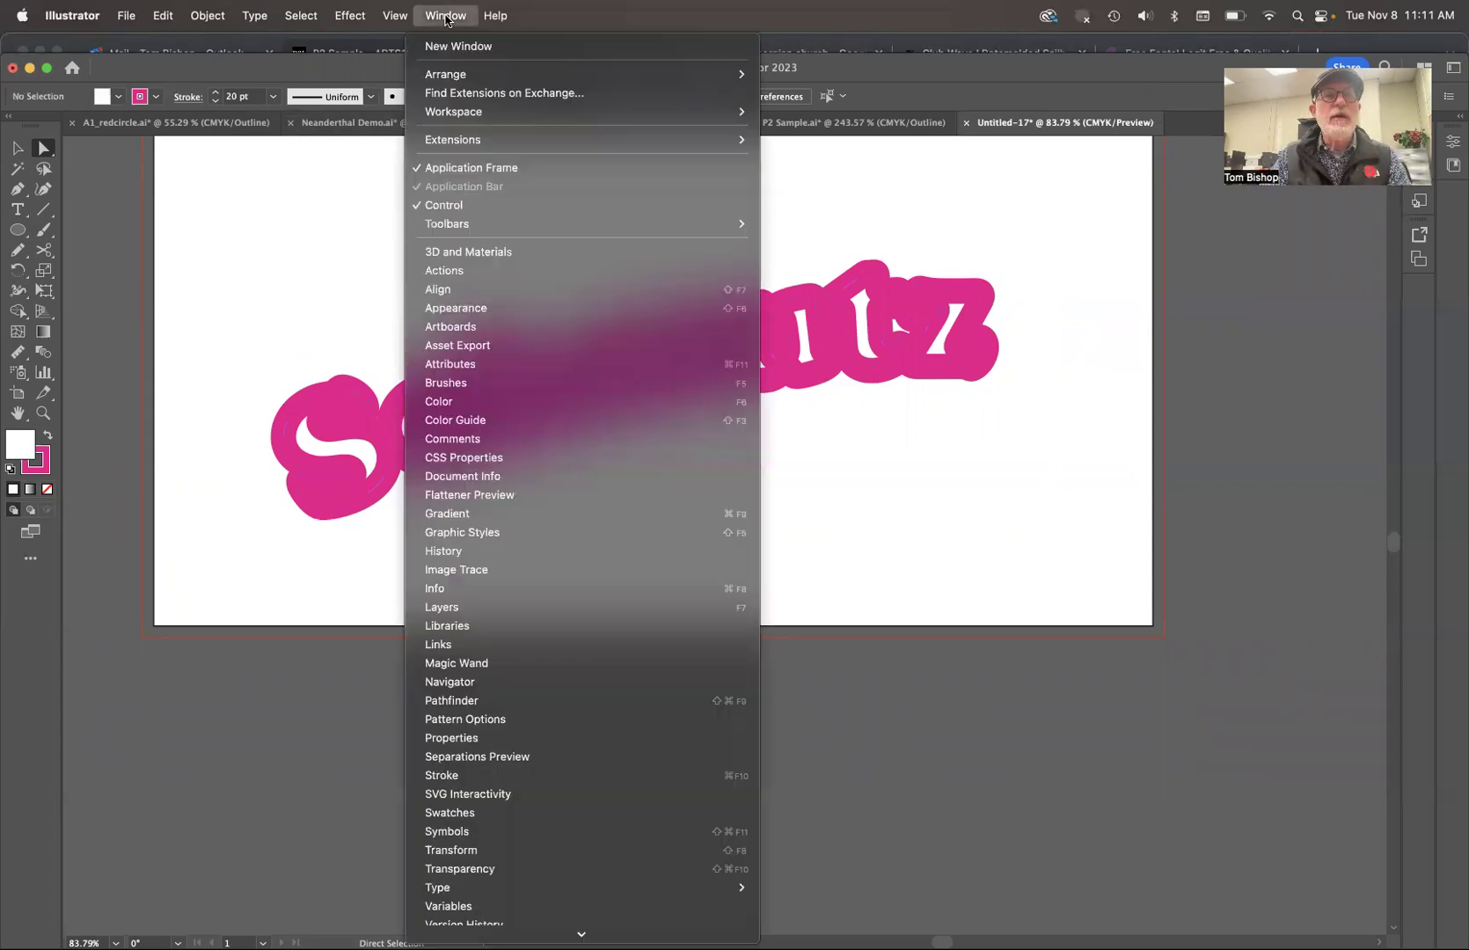
{"action": "left_click", "coordinate": [480, 309]}
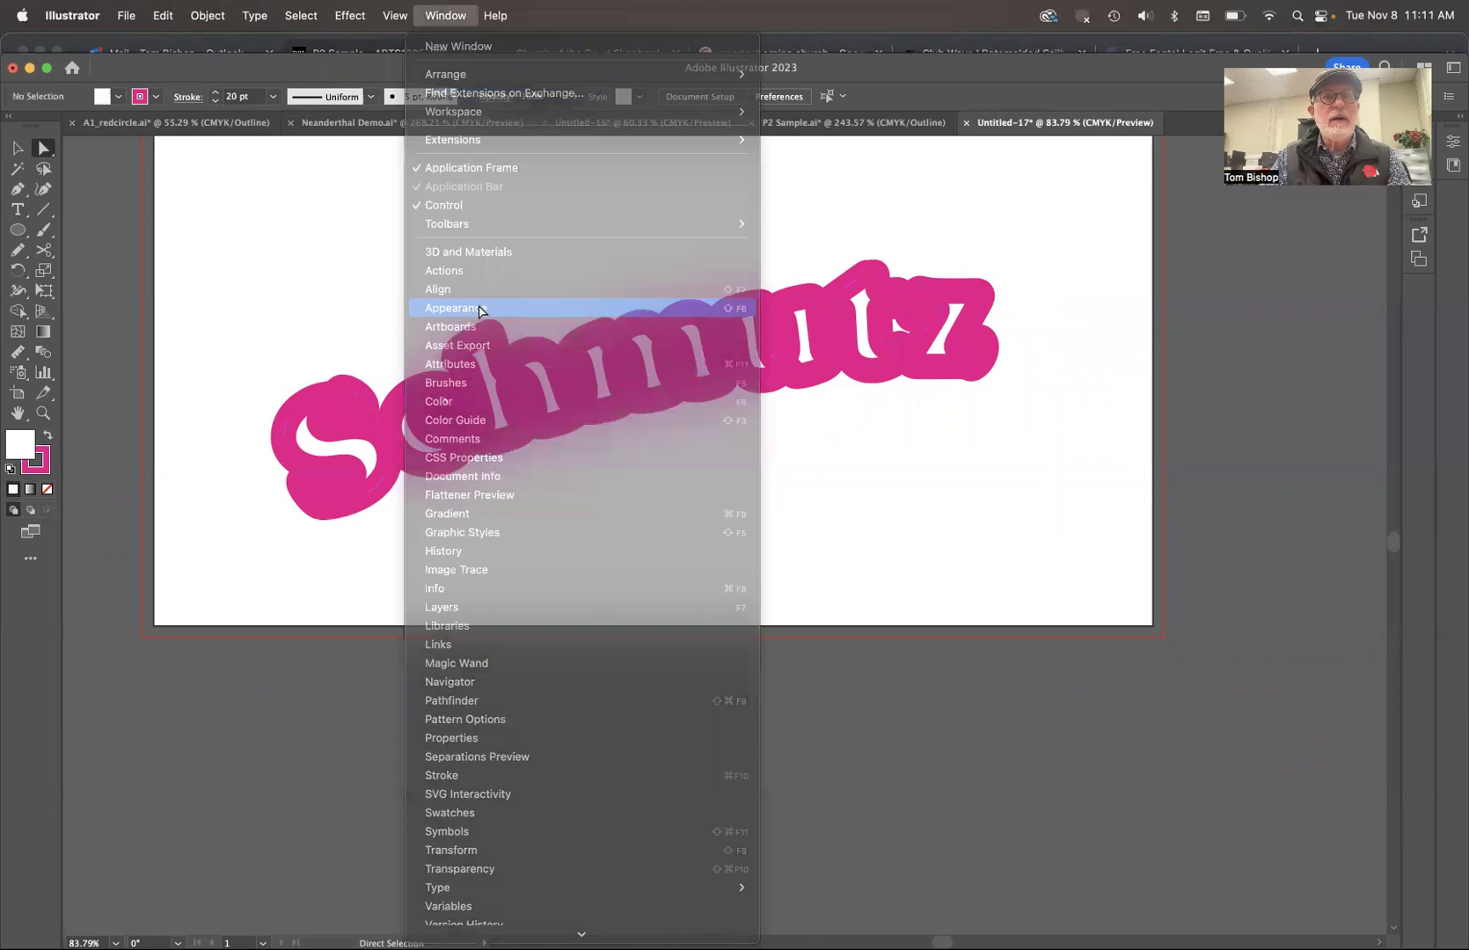
{"action": "left_click", "coordinate": [450, 321]}
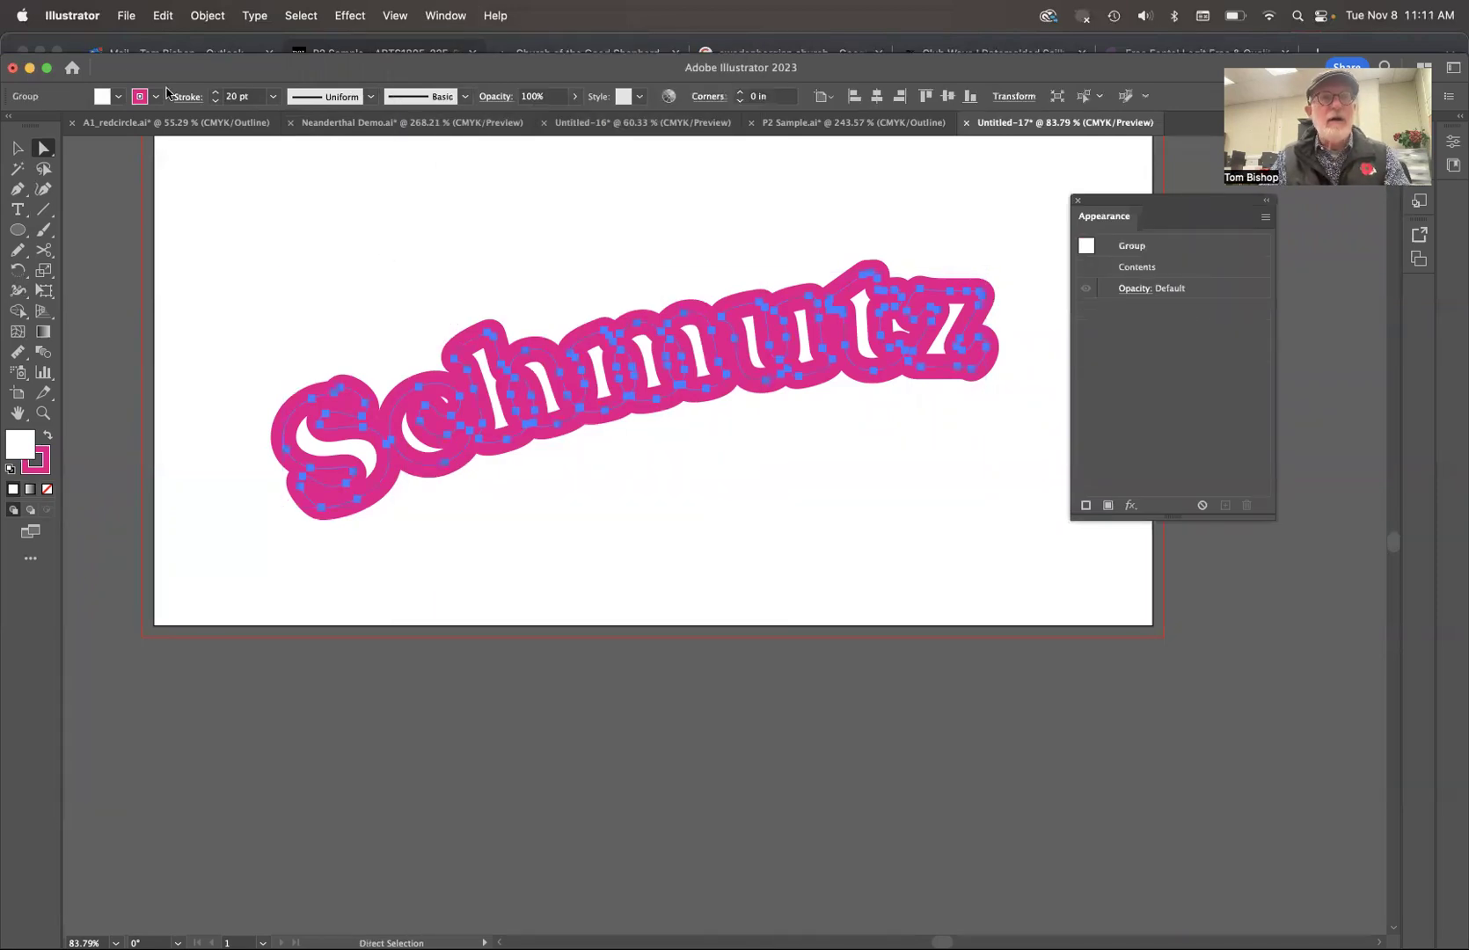
{"action": "left_click", "coordinate": [118, 97]}
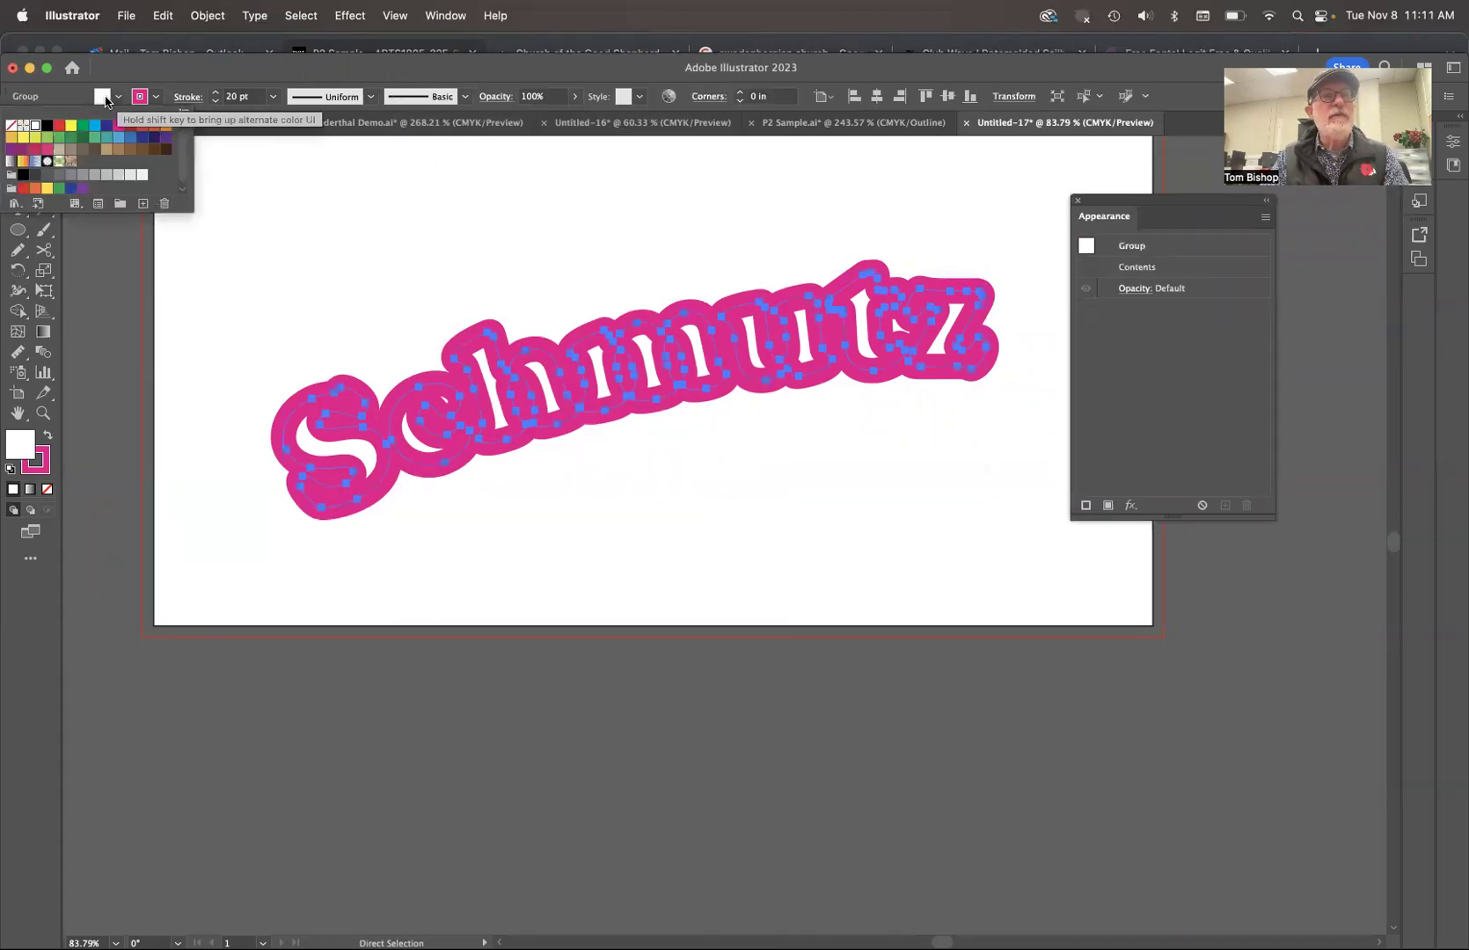
{"action": "left_click", "coordinate": [11, 125]}
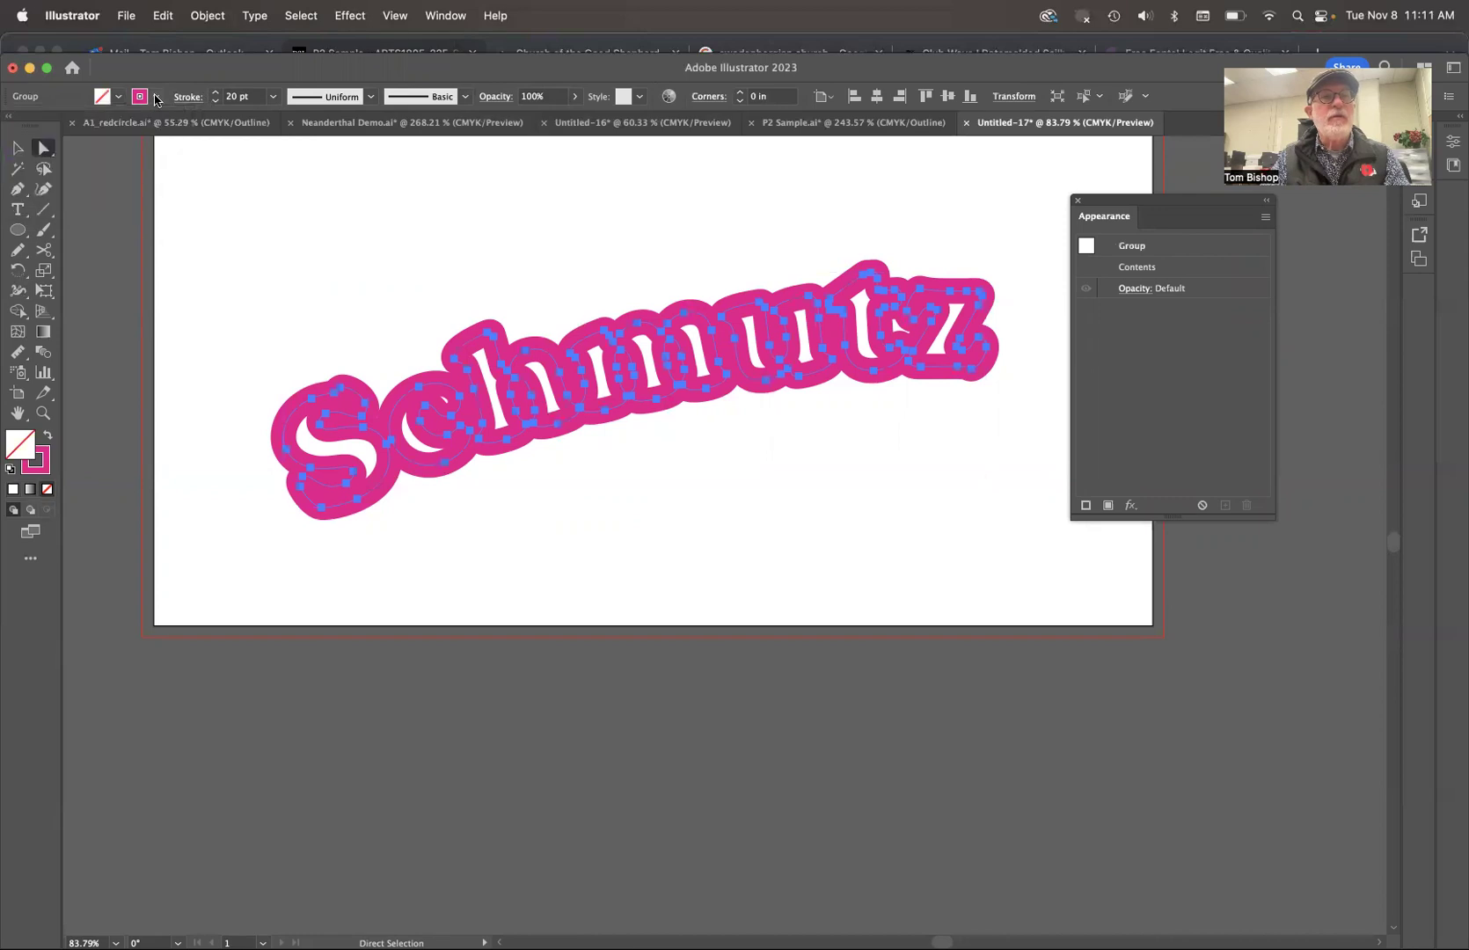
{"action": "left_click", "coordinate": [156, 96]}
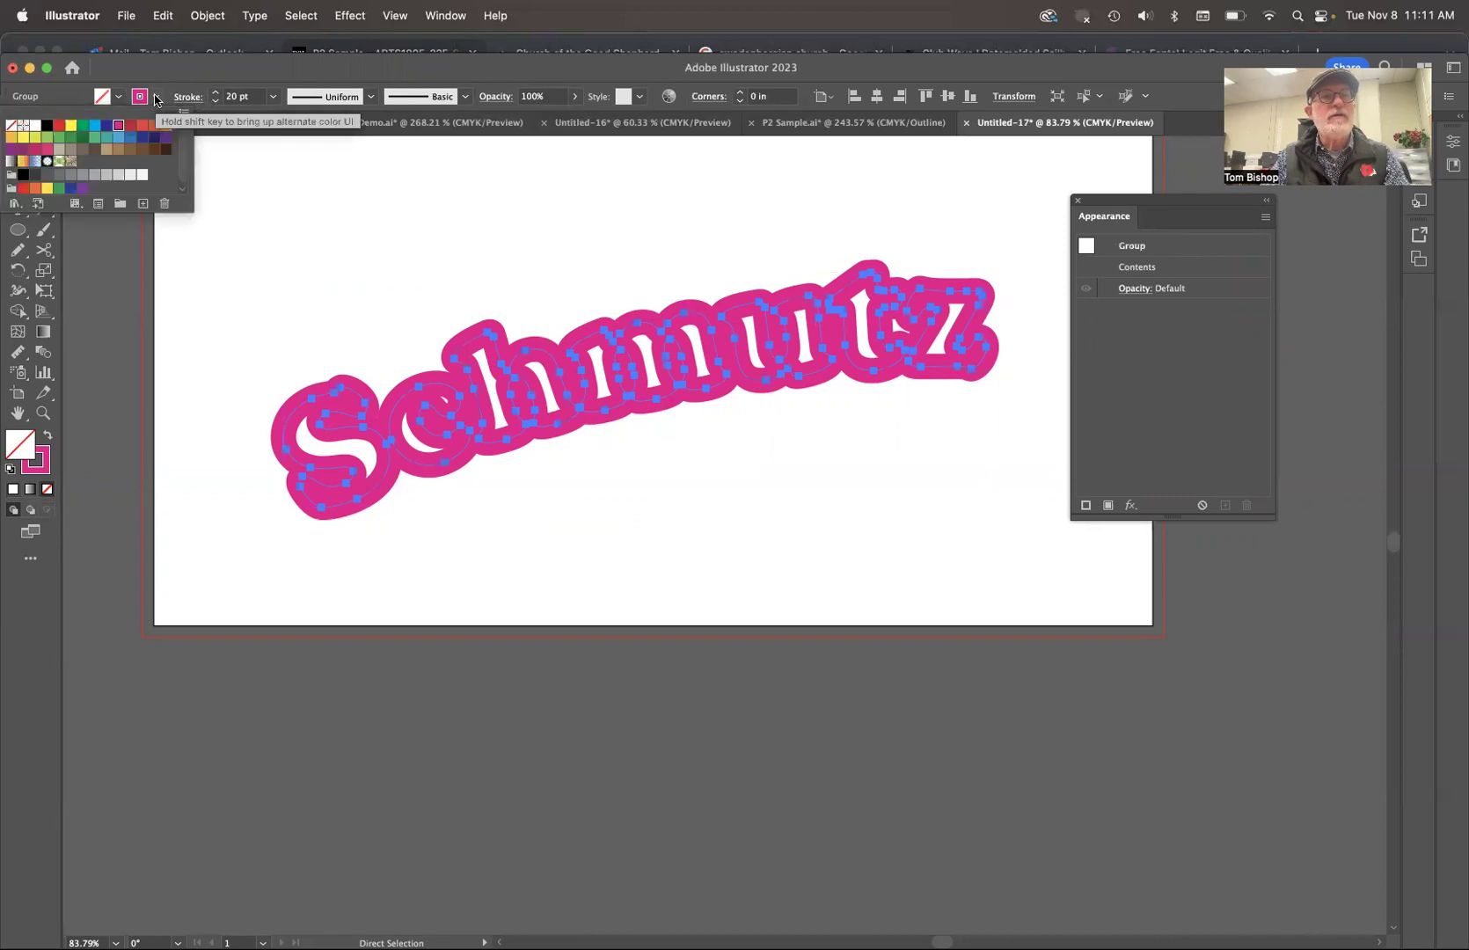
{"action": "left_click", "coordinate": [11, 124]}
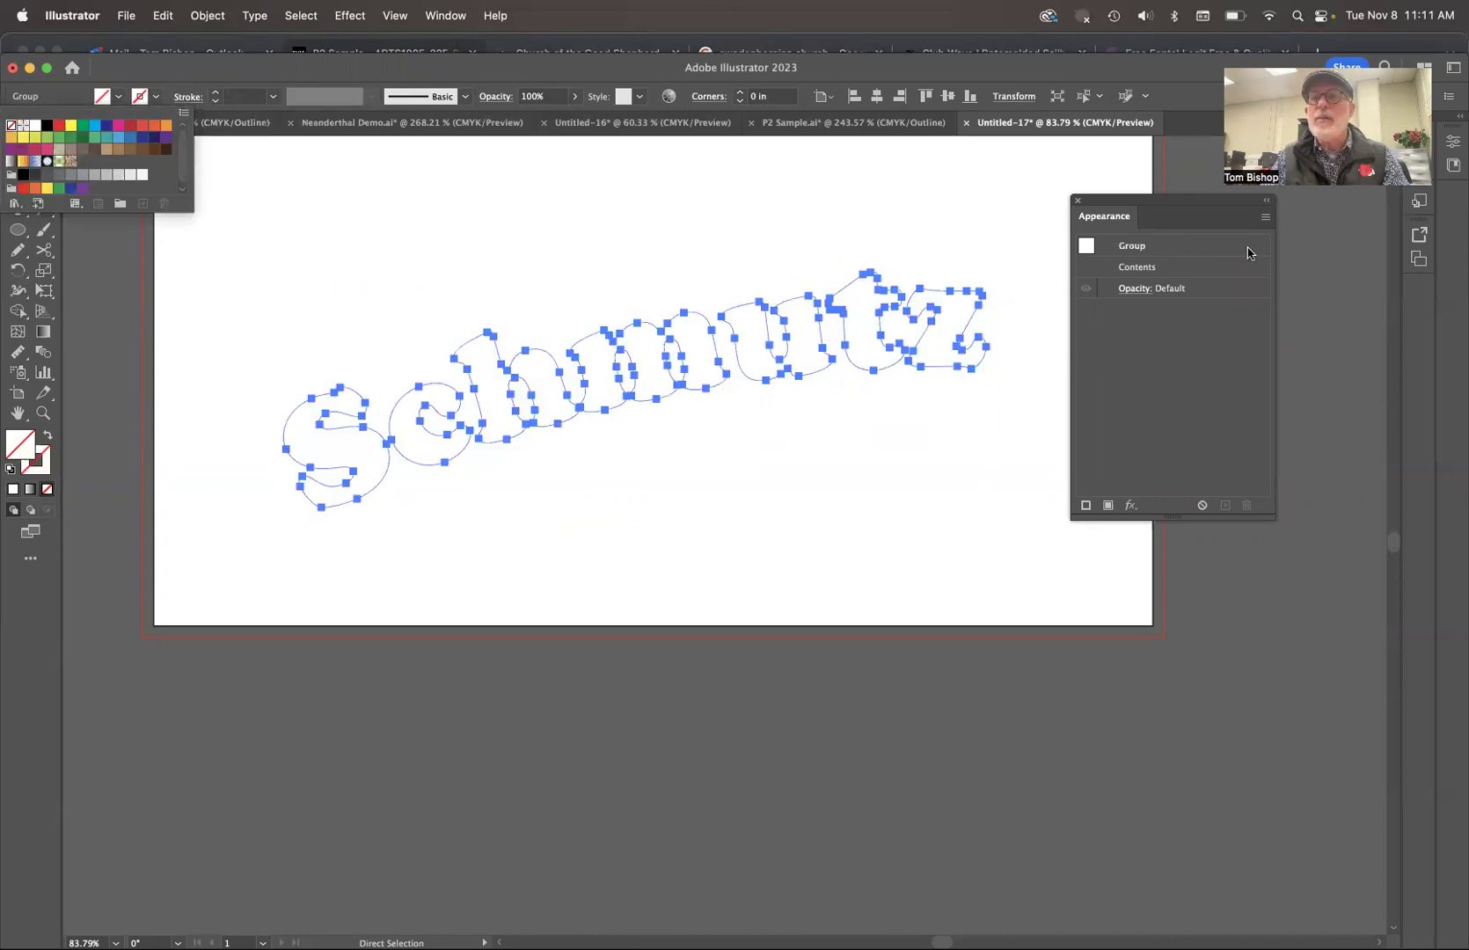
{"action": "left_click", "coordinate": [1264, 220]}
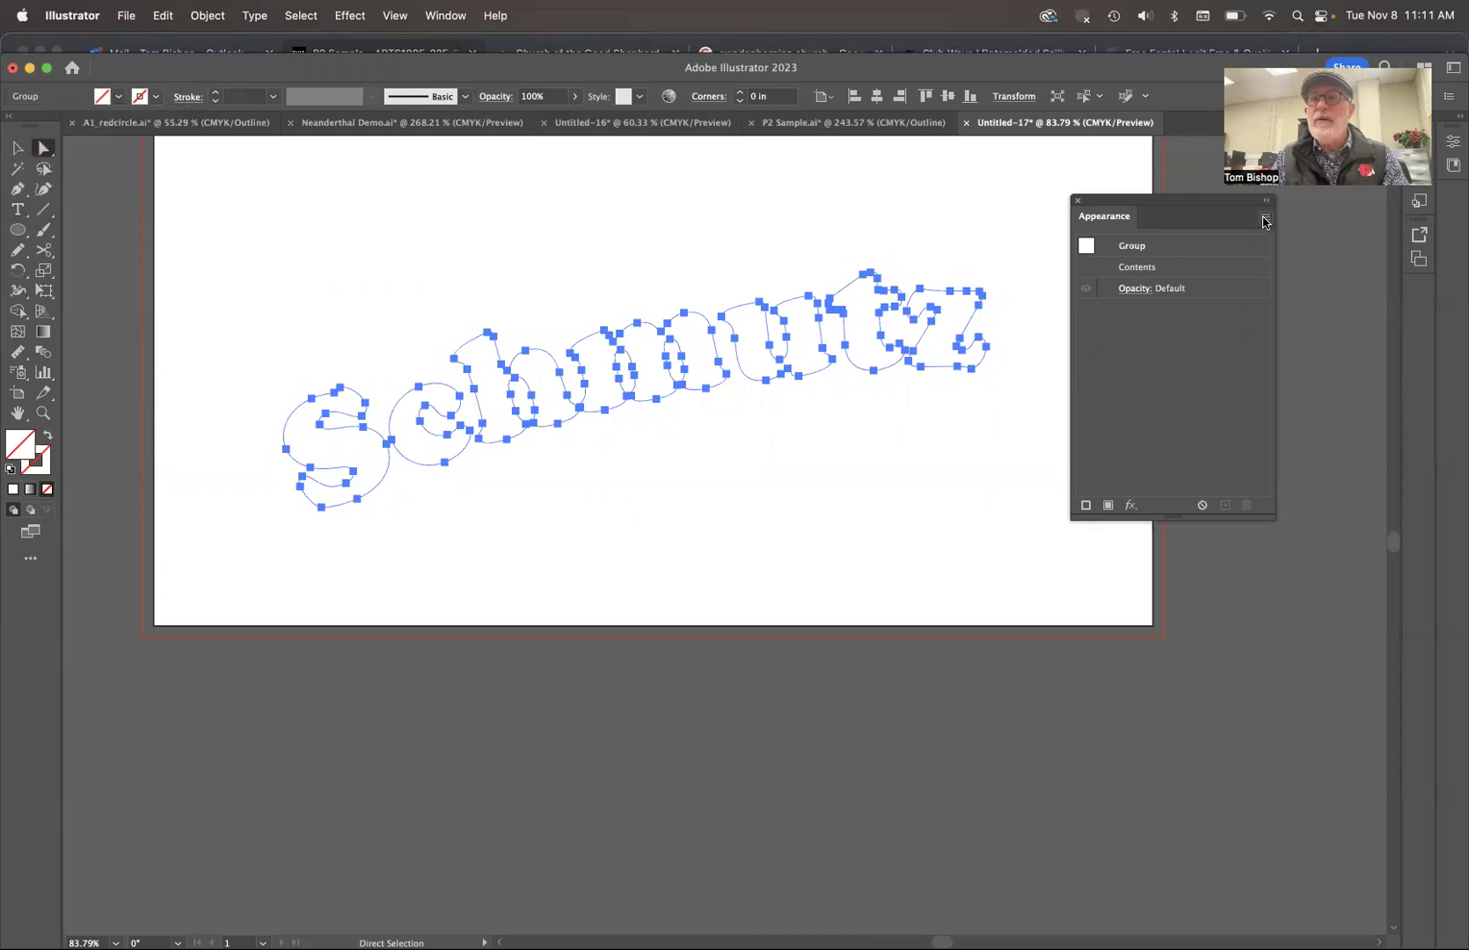
- Add a new white fill to the lettering via the Appearance panel
{"action": "left_click", "coordinate": [1264, 220]}
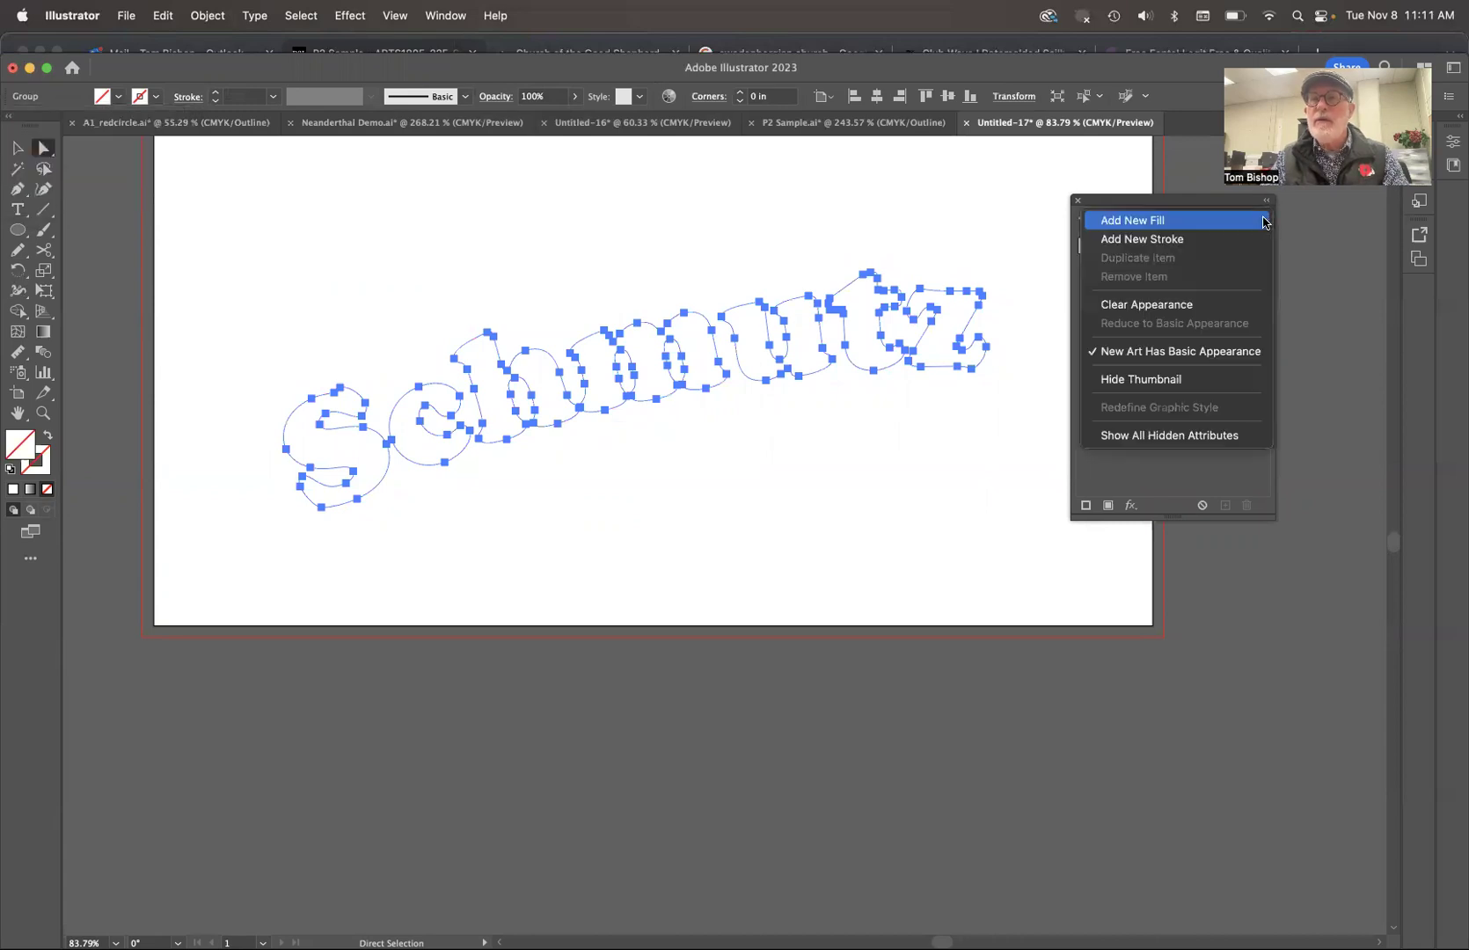
{"action": "left_click", "coordinate": [1193, 225]}
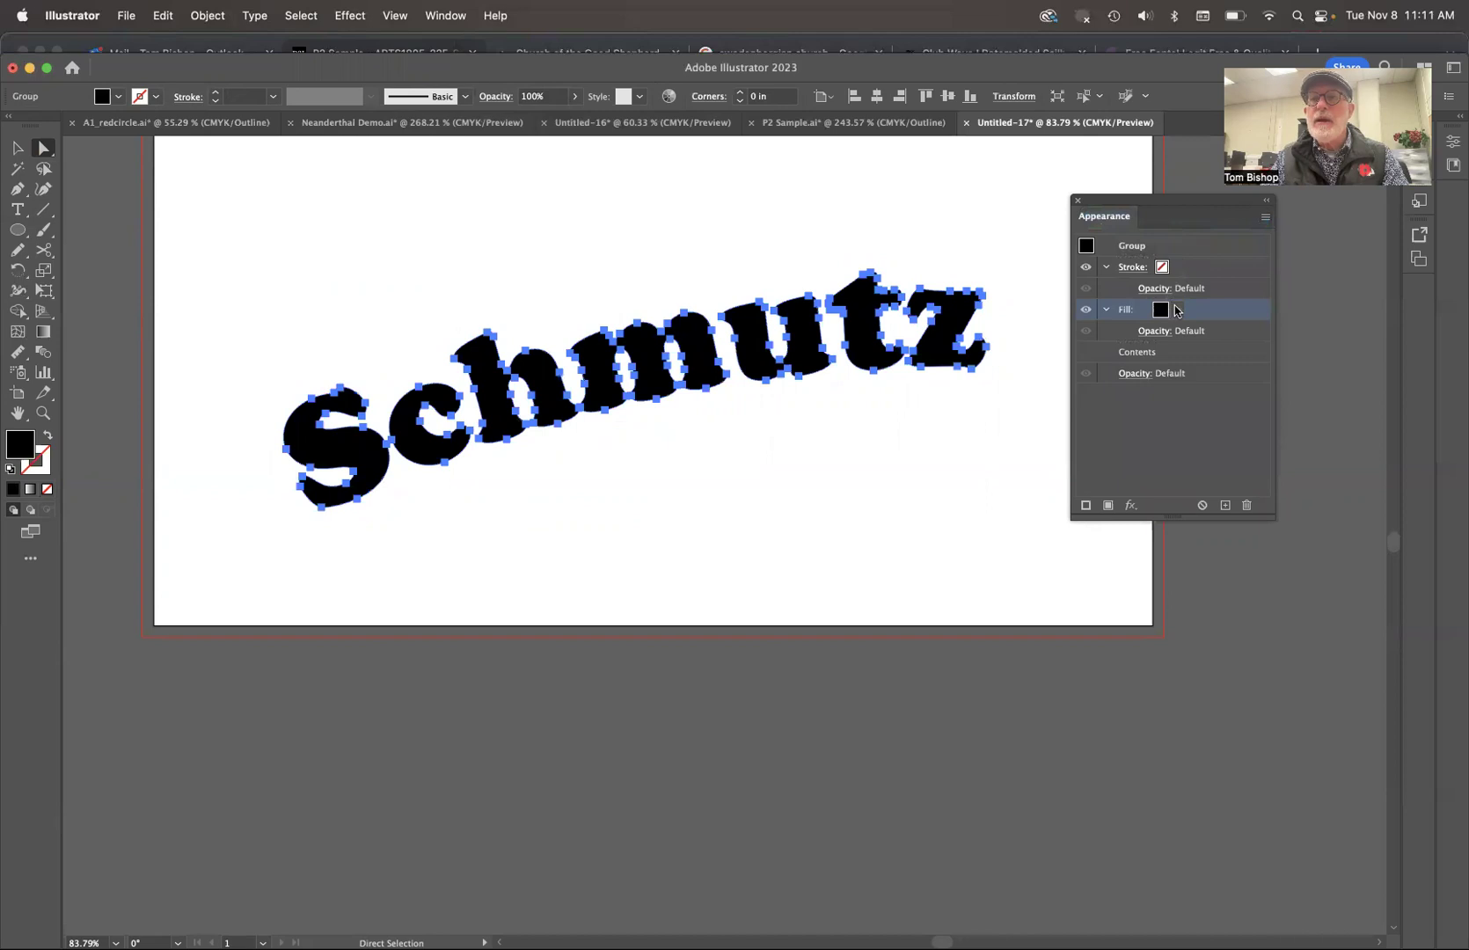
{"action": "left_click", "coordinate": [1177, 310]}
{"action": "left_click", "coordinate": [1025, 339]}
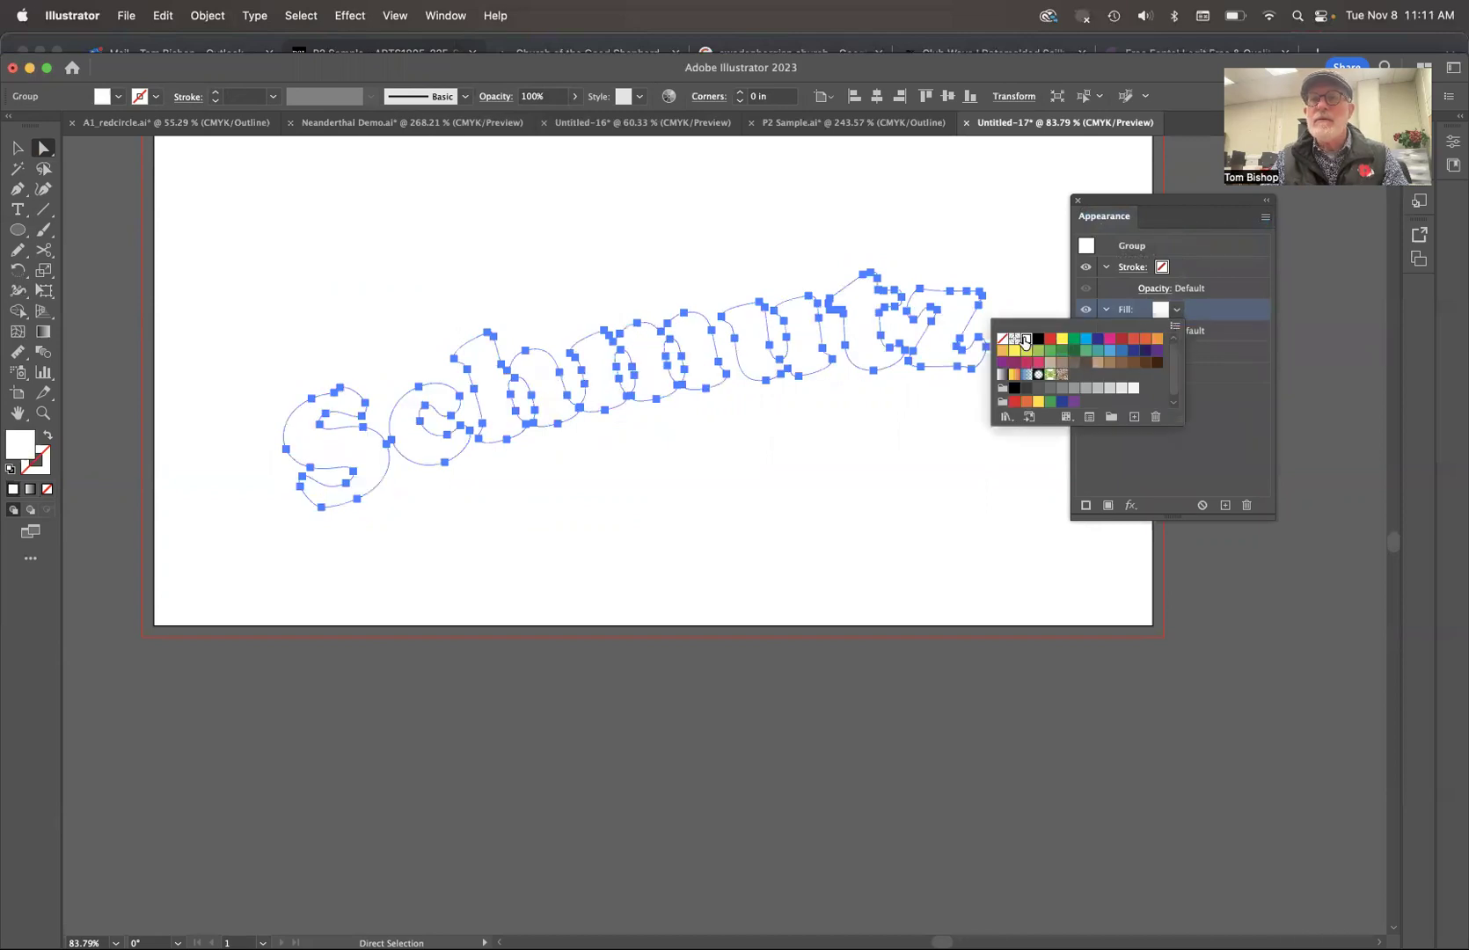
- Add a new magenta stroke with a 20 pt weight
{"action": "left_click", "coordinate": [1267, 222]}
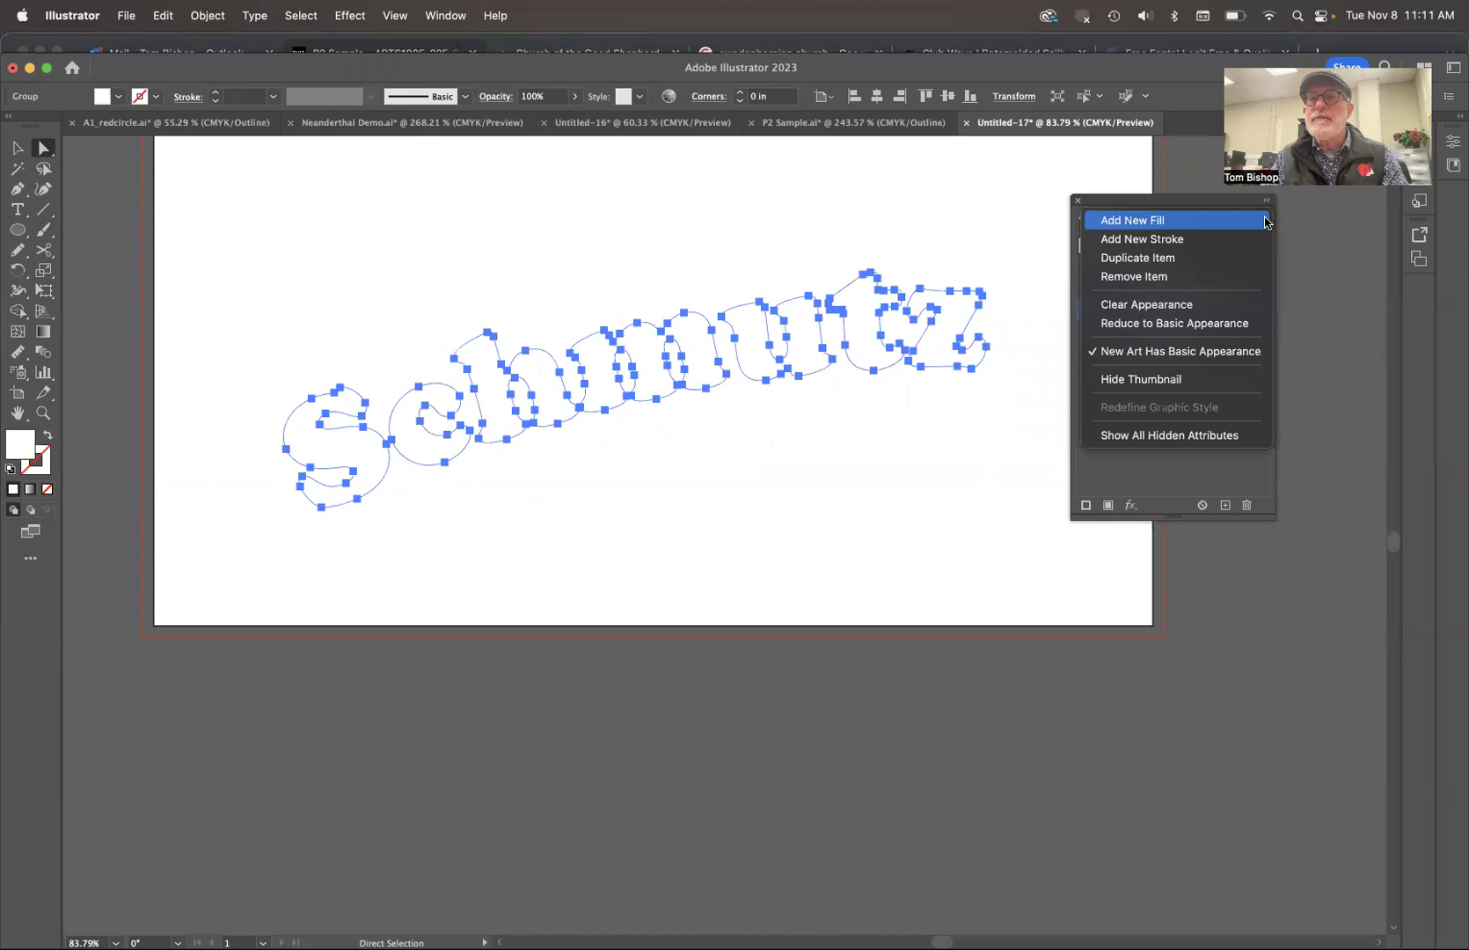
{"action": "left_click", "coordinate": [1202, 239]}
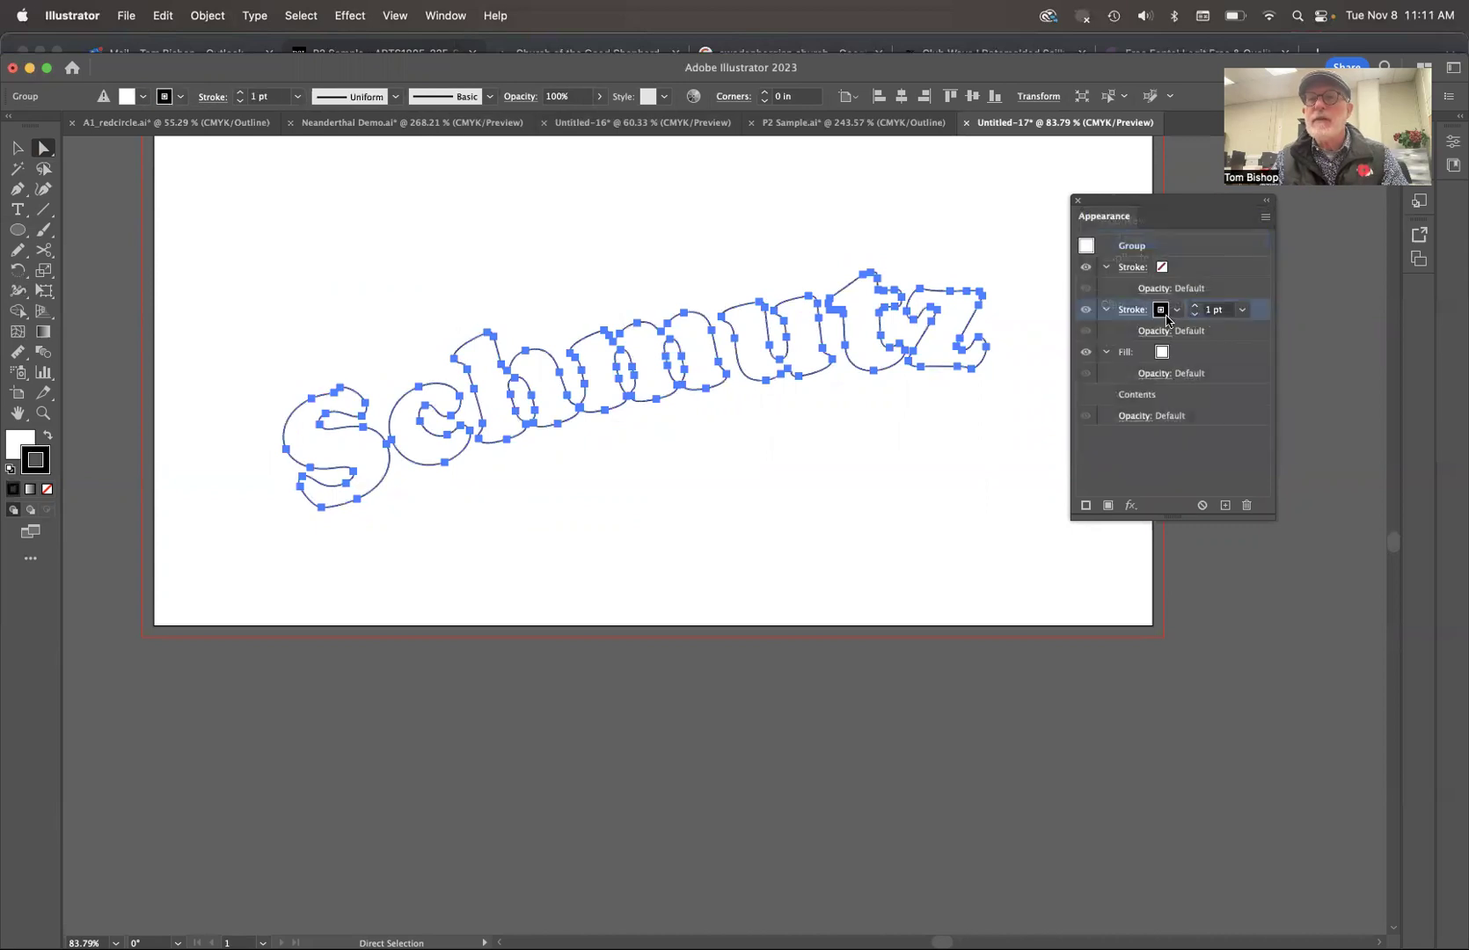
{"action": "left_click", "coordinate": [1177, 312]}
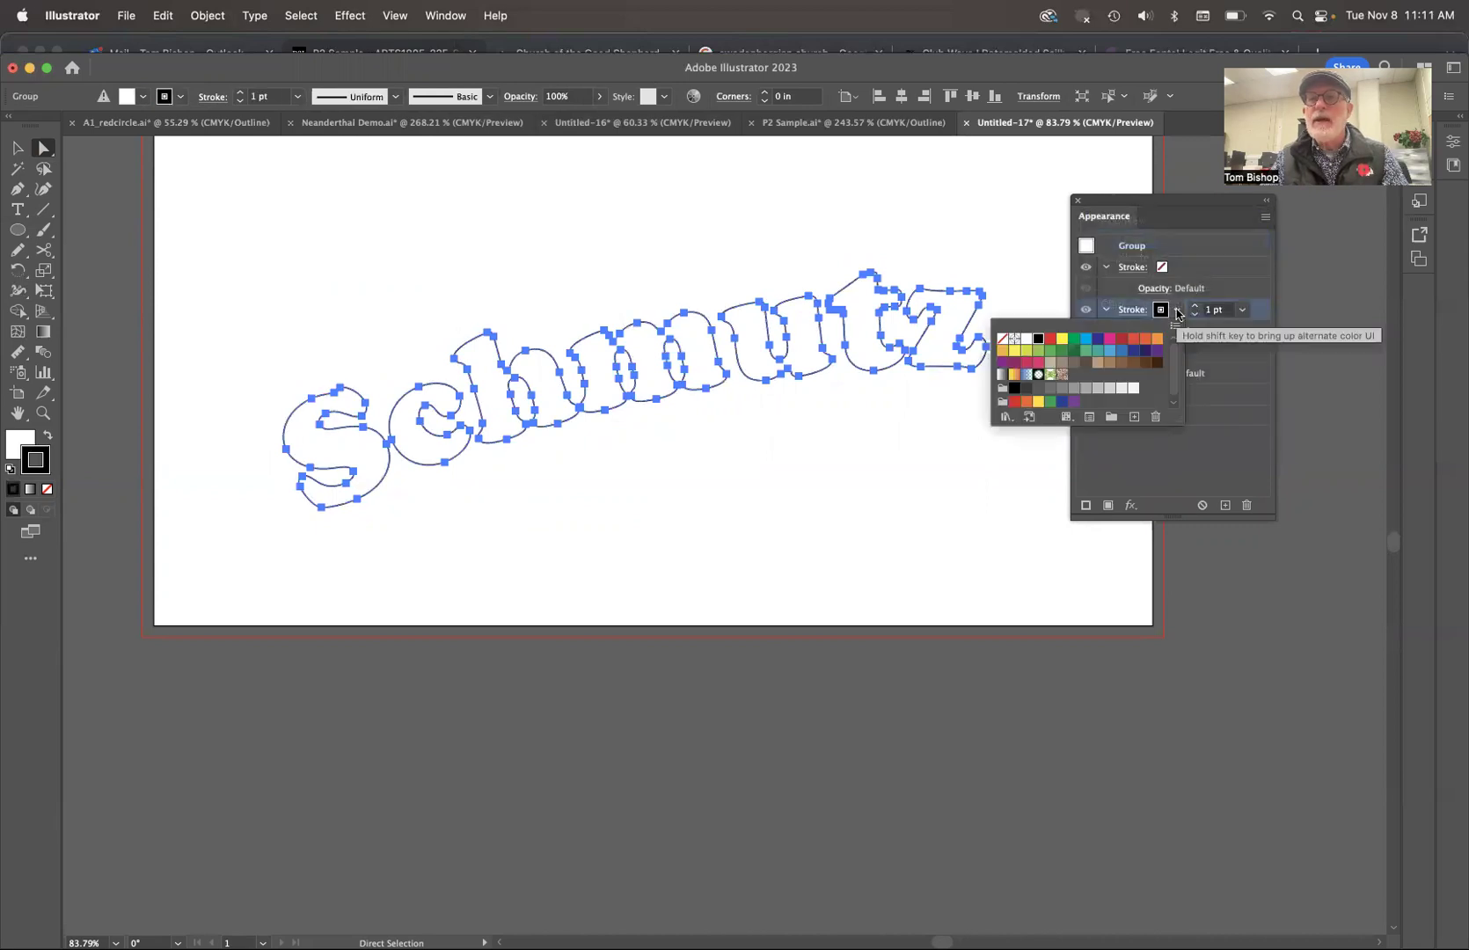
{"action": "left_click", "coordinate": [1110, 339]}
{"action": "left_click", "coordinate": [1242, 310]}
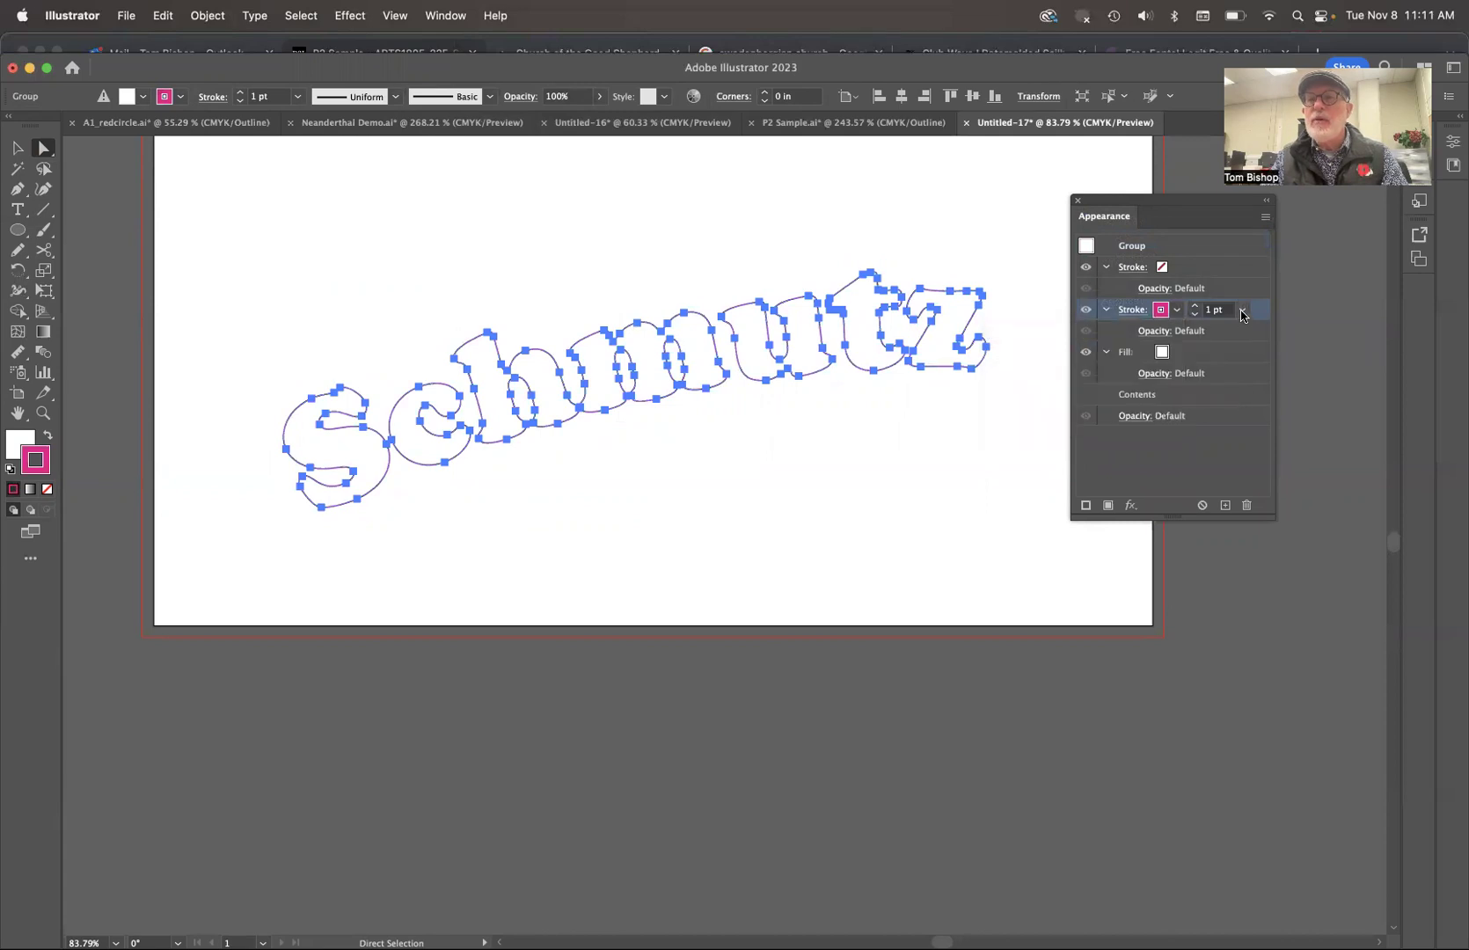
{"action": "left_click", "coordinate": [1242, 309]}
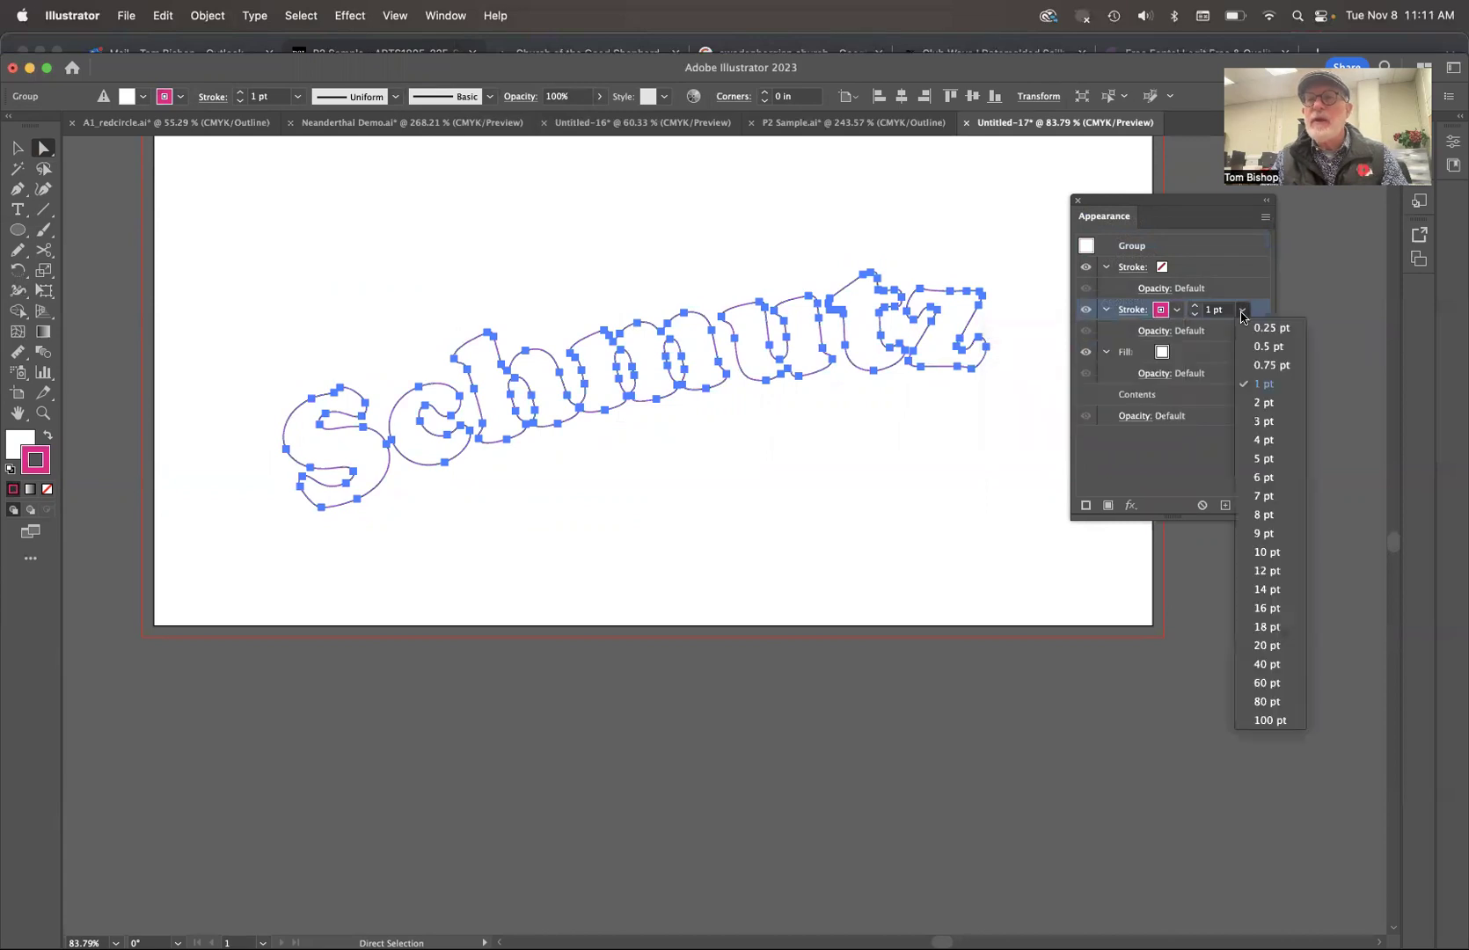
{"action": "left_click", "coordinate": [1263, 645]}
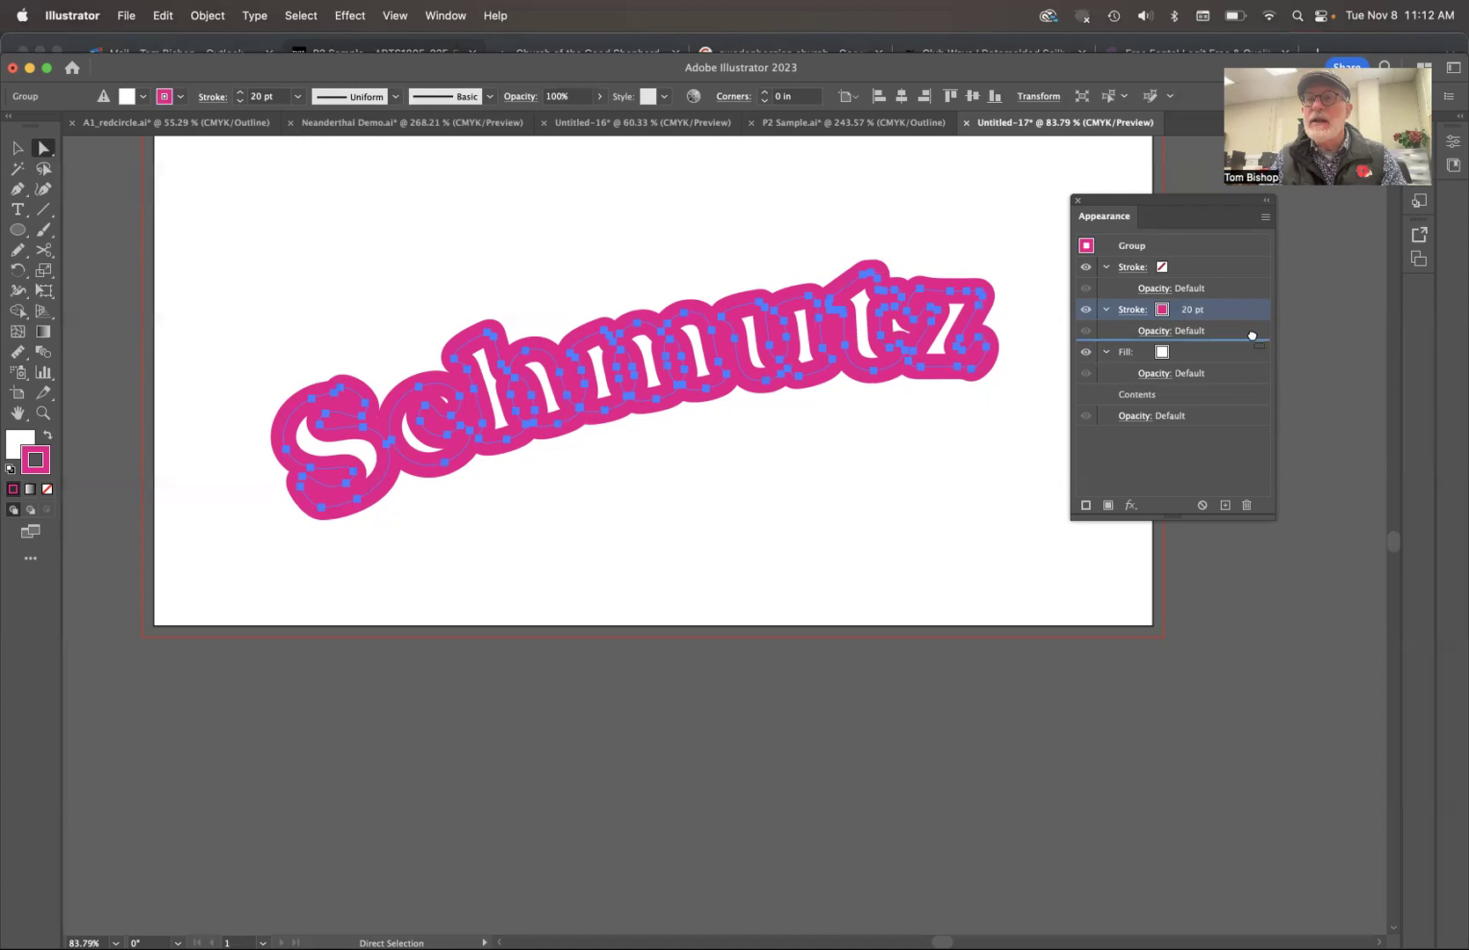
- Move the 20 pt magenta stroke below the white fill in the Appearance stack, then deselect
{"action": "left_click", "coordinate": [1255, 336]}
{"action": "mouse_move", "coordinate": [1251, 311]}
{"action": "left_mouse_down"}
{"action": "mouse_move", "coordinate": [1223, 370]}
{"action": "mouse_move", "coordinate": [1198, 373]}
{"action": "mouse_move", "coordinate": [1214, 385]}
{"action": "left_mouse_up"}
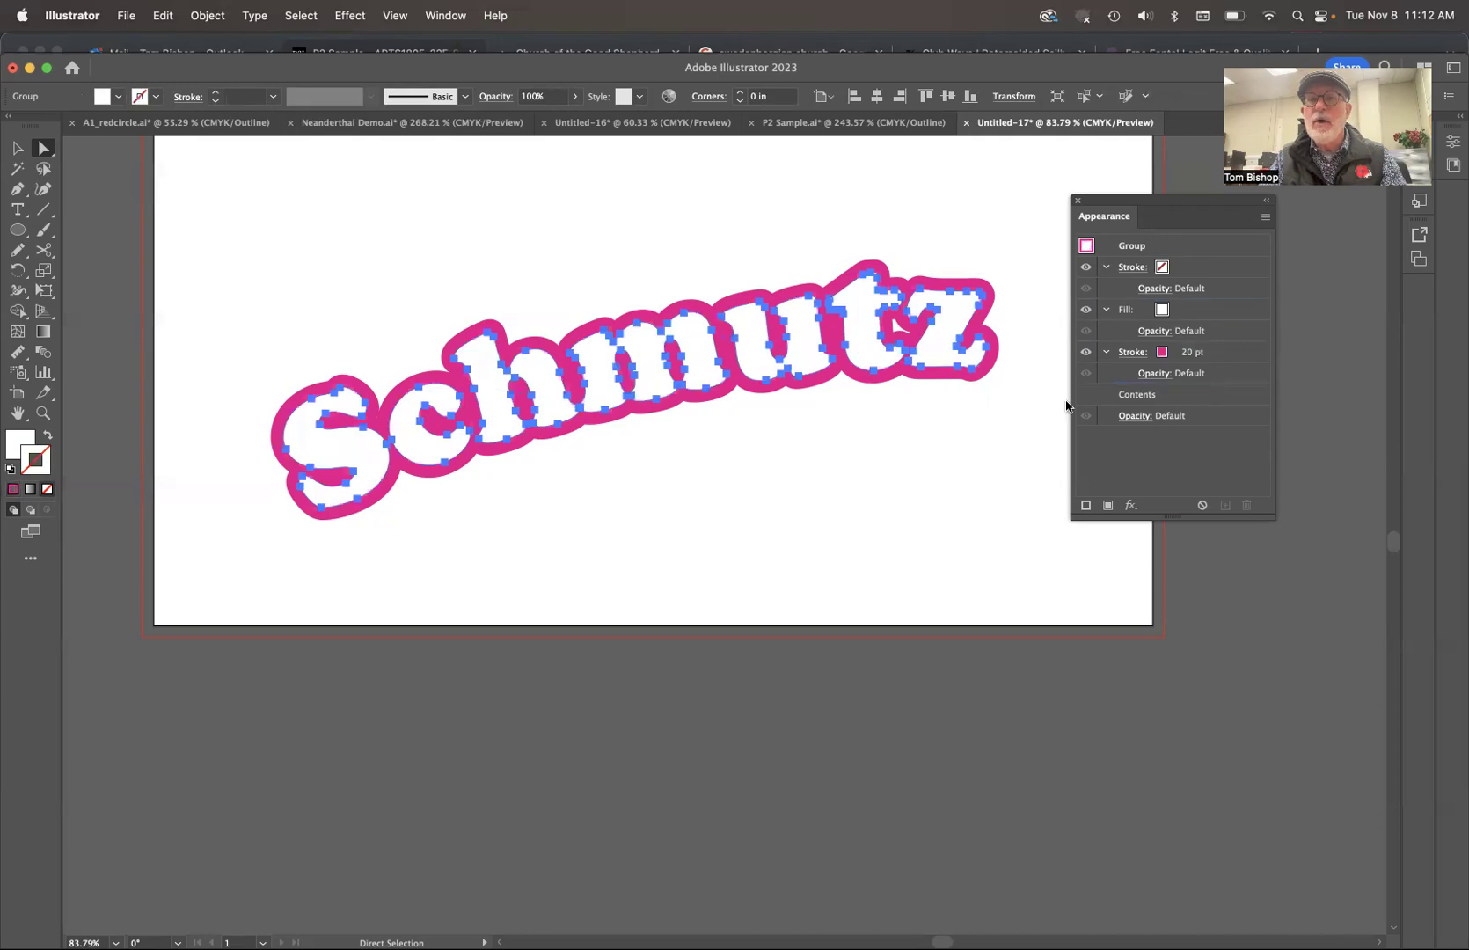
{"action": "left_click", "coordinate": [998, 439]}
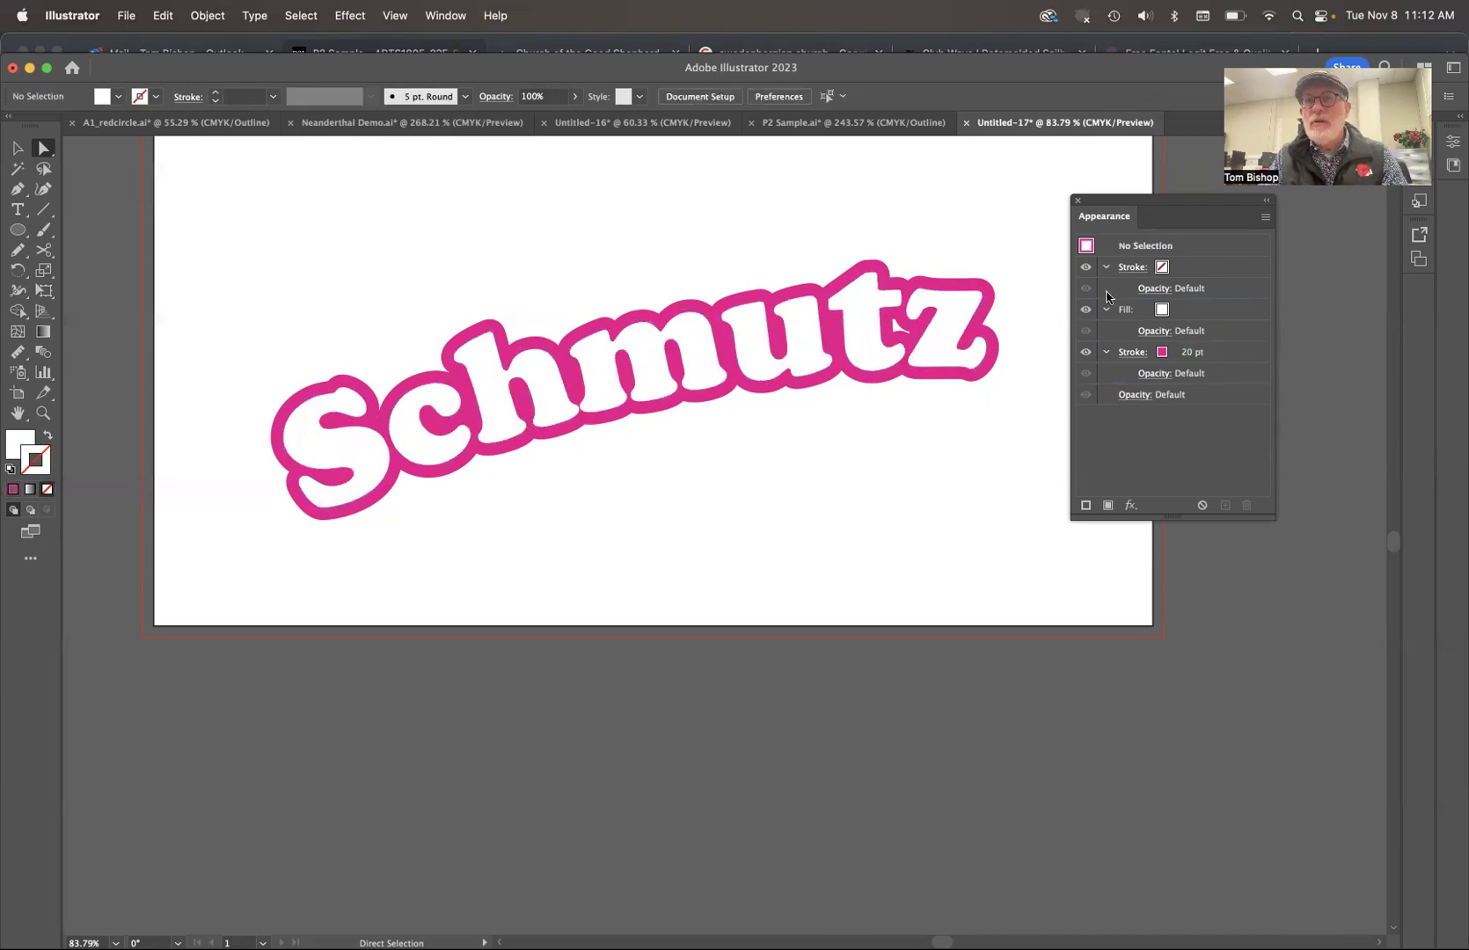
- With nothing selected, add a new orange stroke weighted 40 pt in the Appearance panel
{"action": "left_click", "coordinate": [1264, 217]}
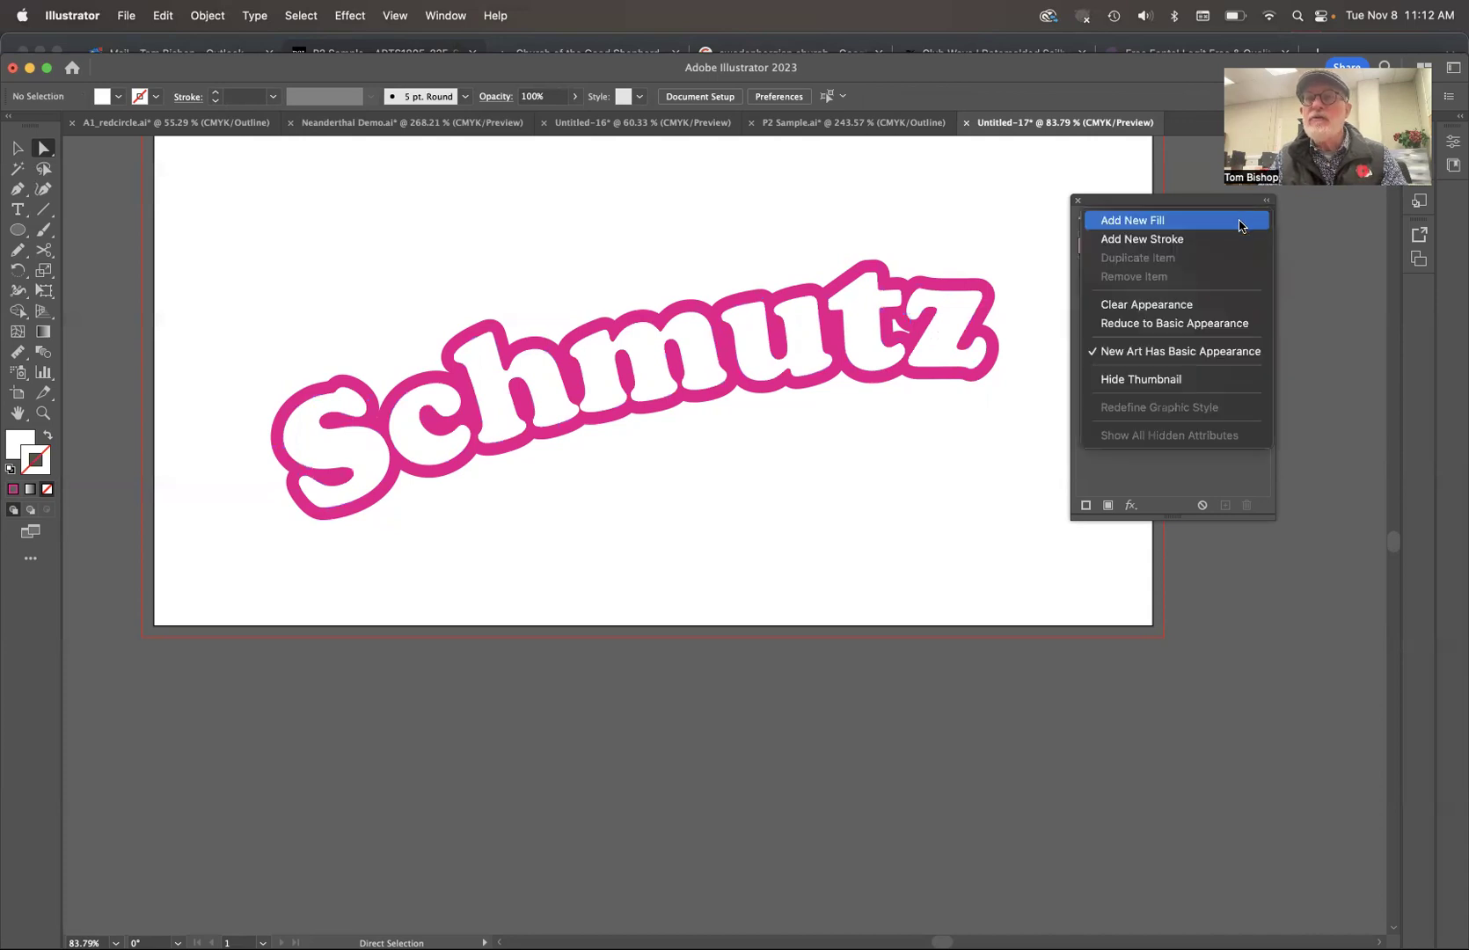
{"action": "left_click", "coordinate": [1220, 239]}
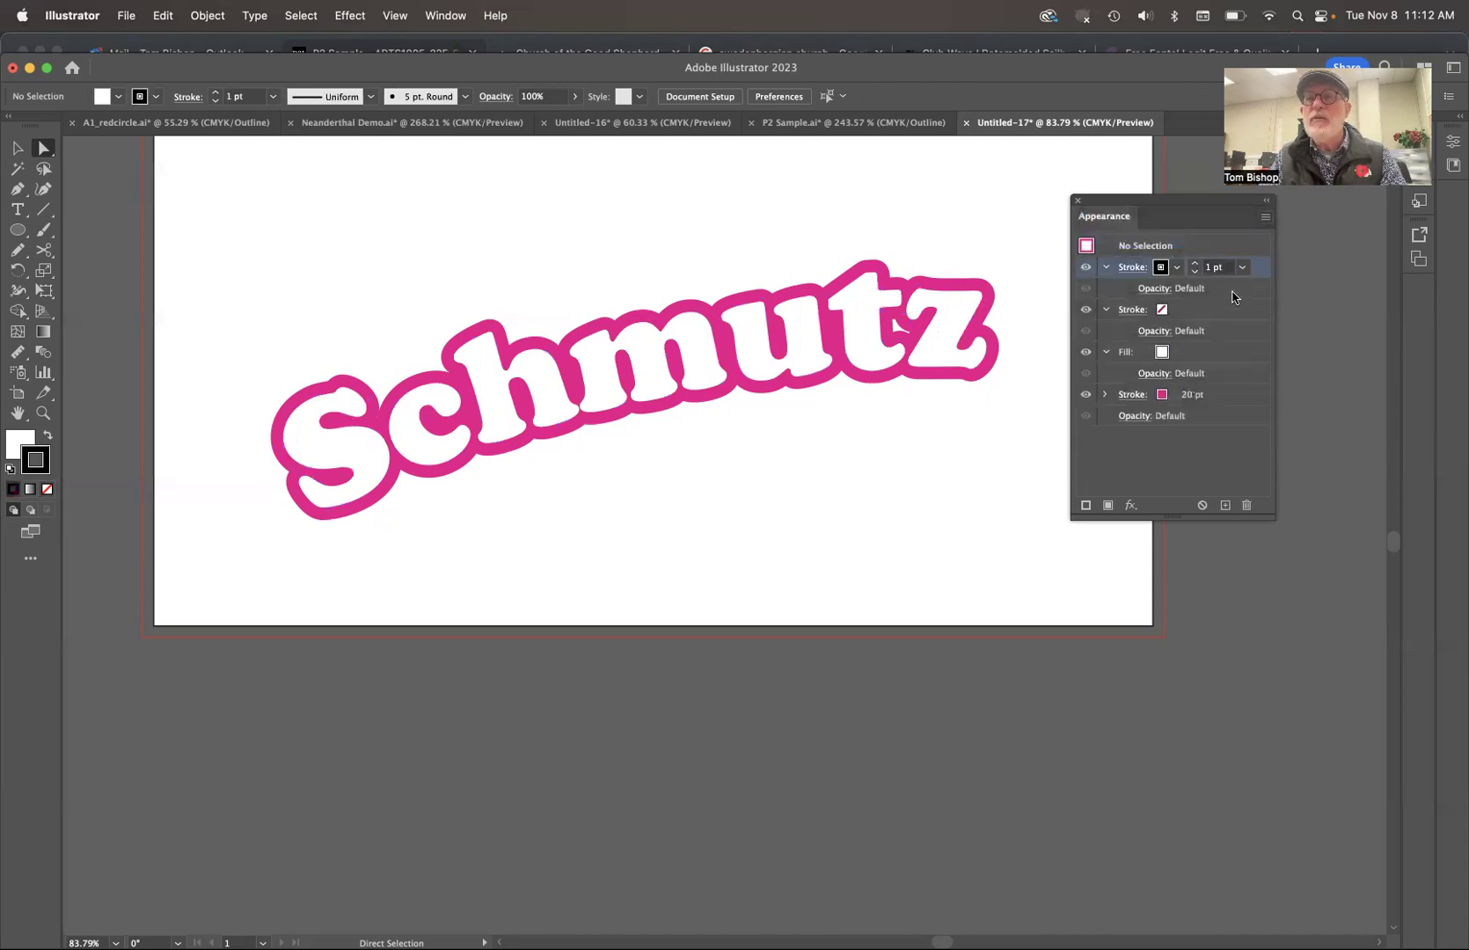
{"action": "left_click", "coordinate": [1177, 268]}
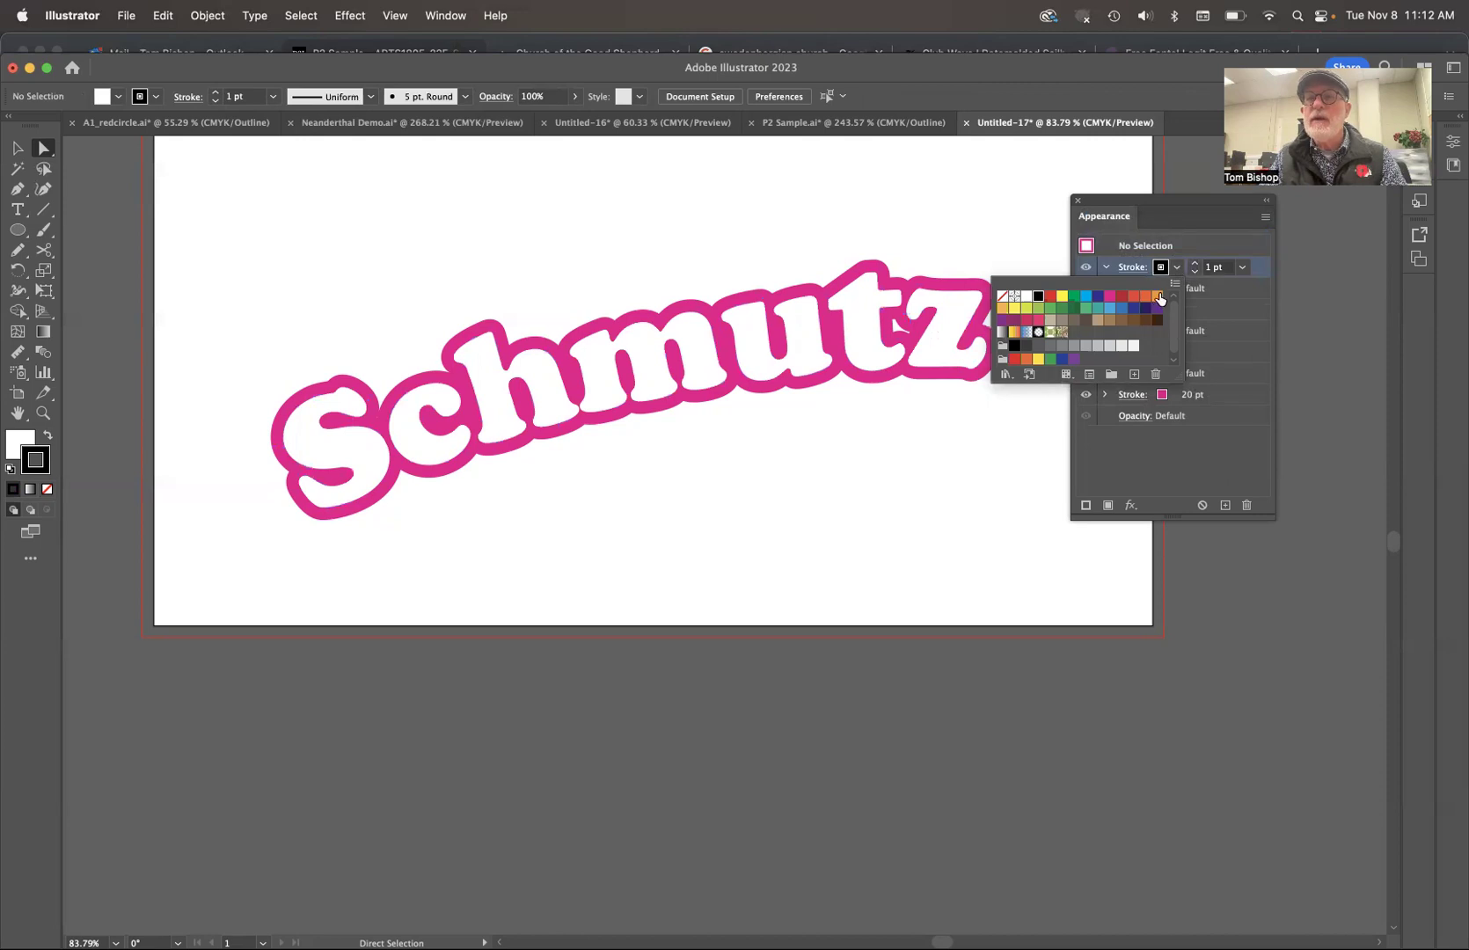
{"action": "left_click", "coordinate": [1156, 296]}
{"action": "left_click", "coordinate": [1243, 268]}
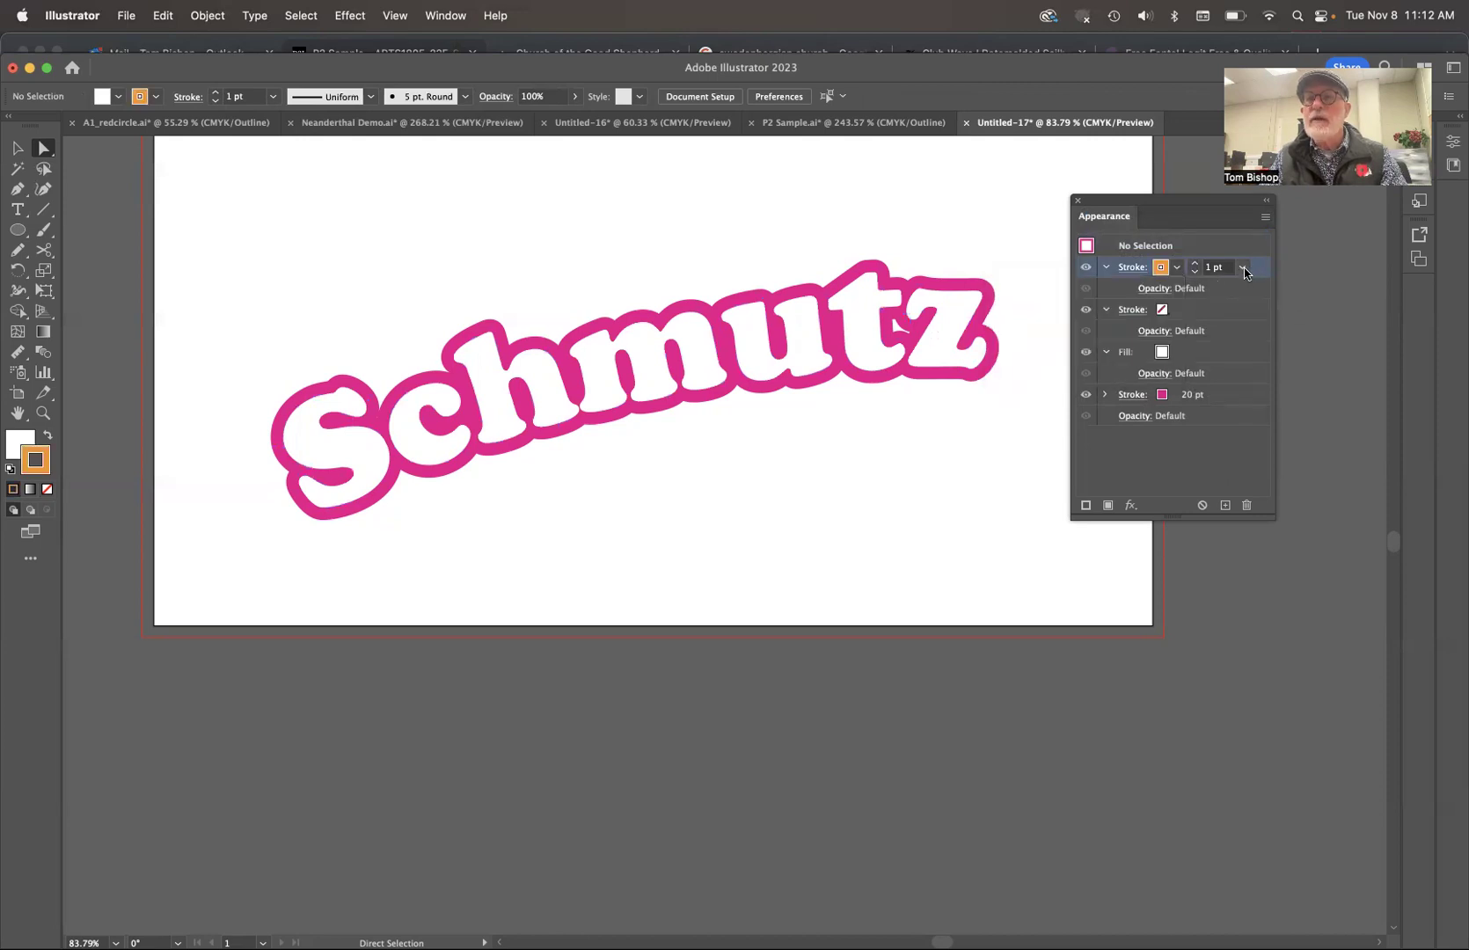
{"action": "left_click", "coordinate": [1243, 268]}
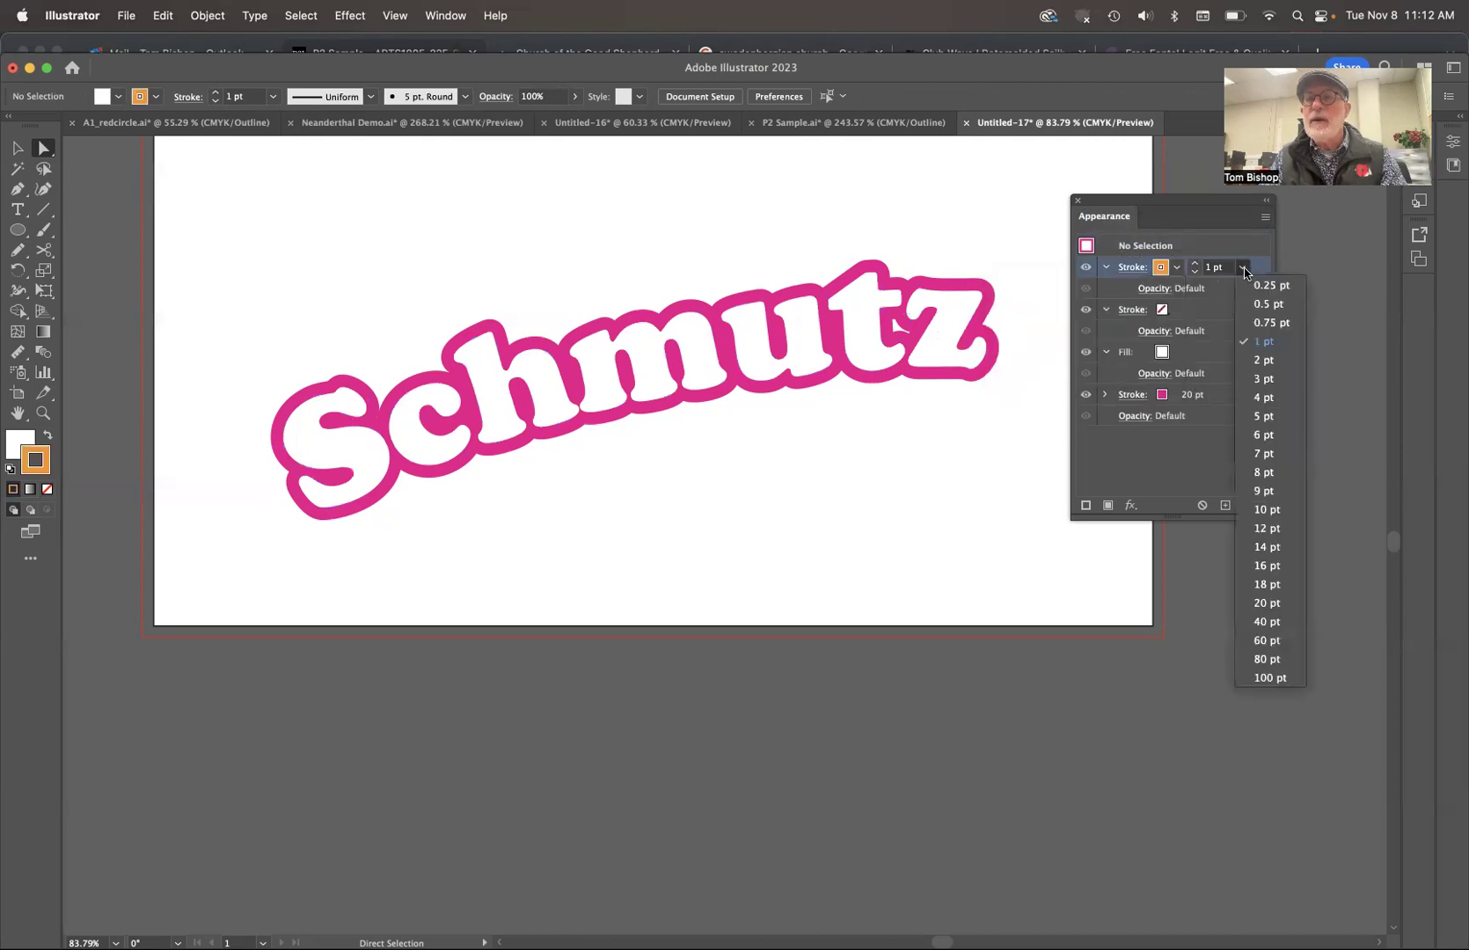
{"action": "left_click", "coordinate": [1258, 623]}
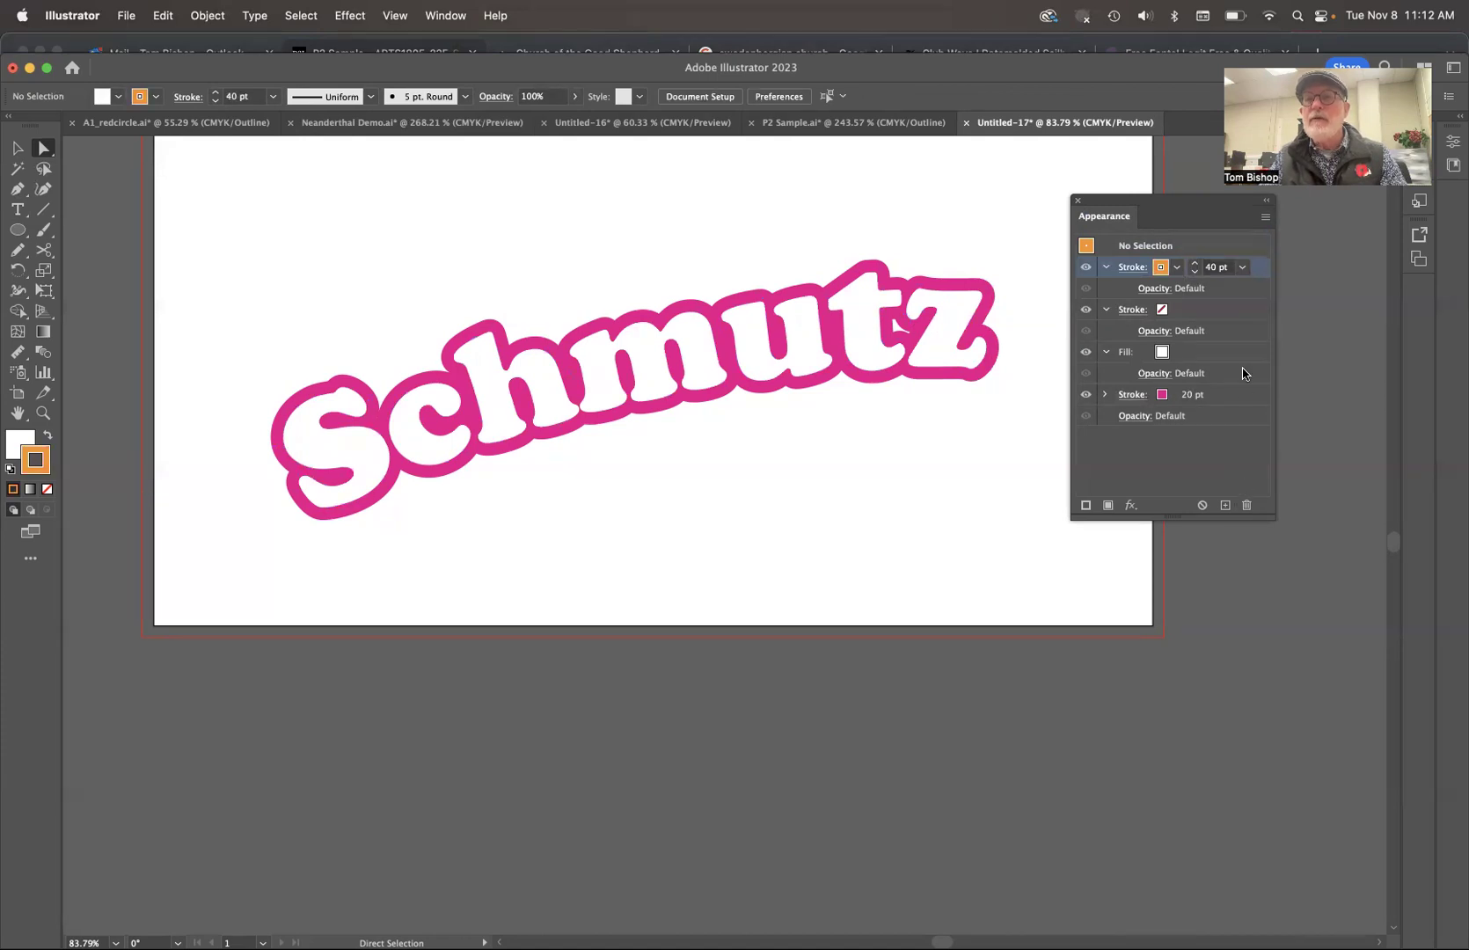
- Make the lettering's top stroke orange 40 pt and move it beneath the magenta stroke
{"action": "left_click", "coordinate": [911, 331]}
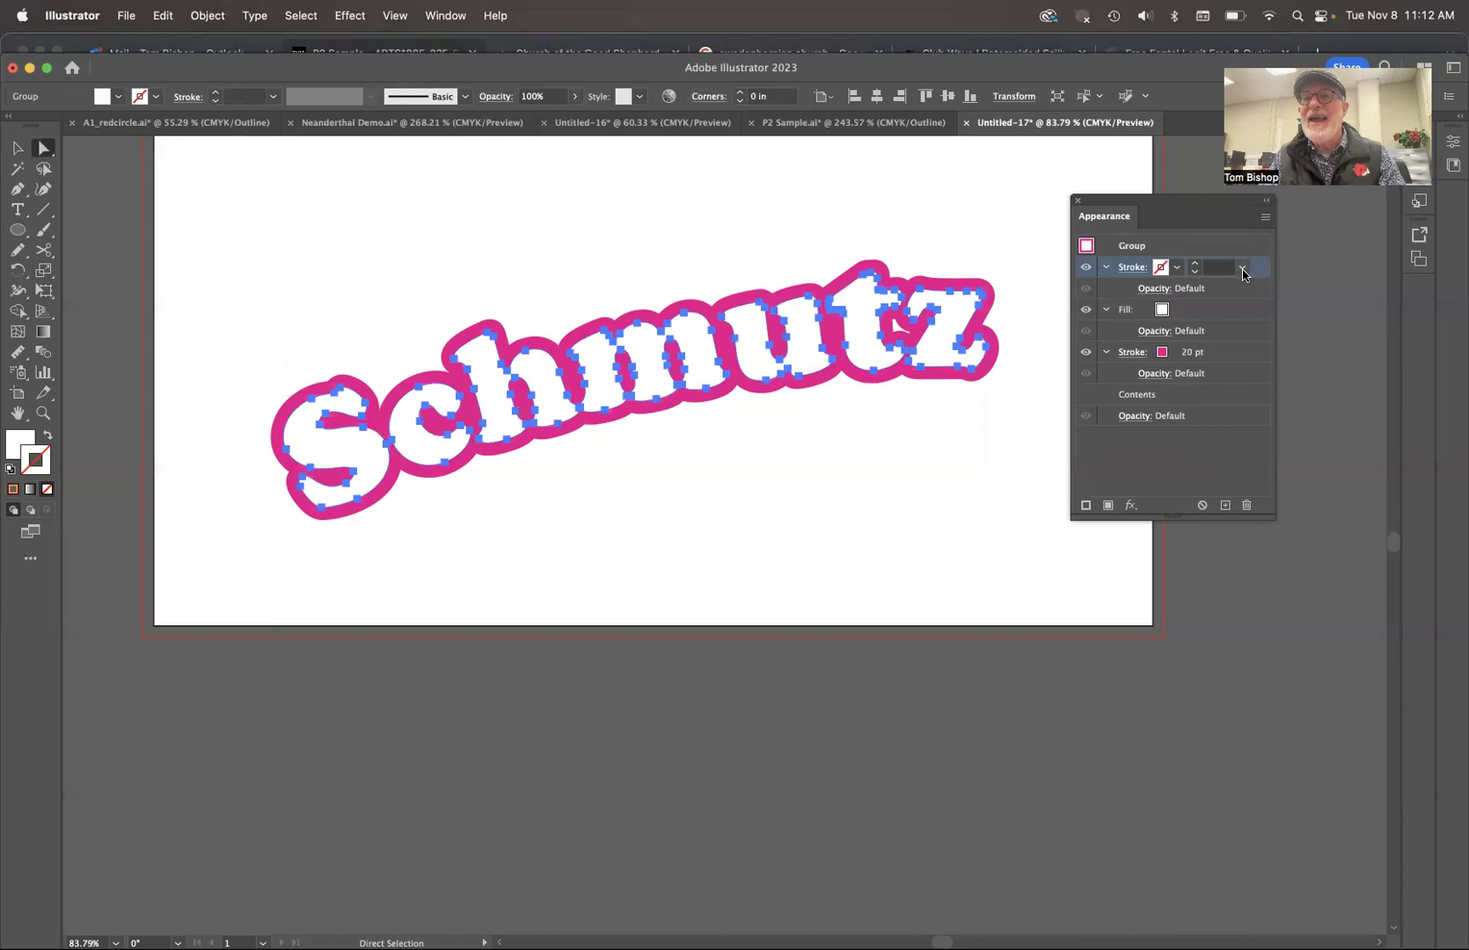
{"action": "left_click", "coordinate": [1177, 268]}
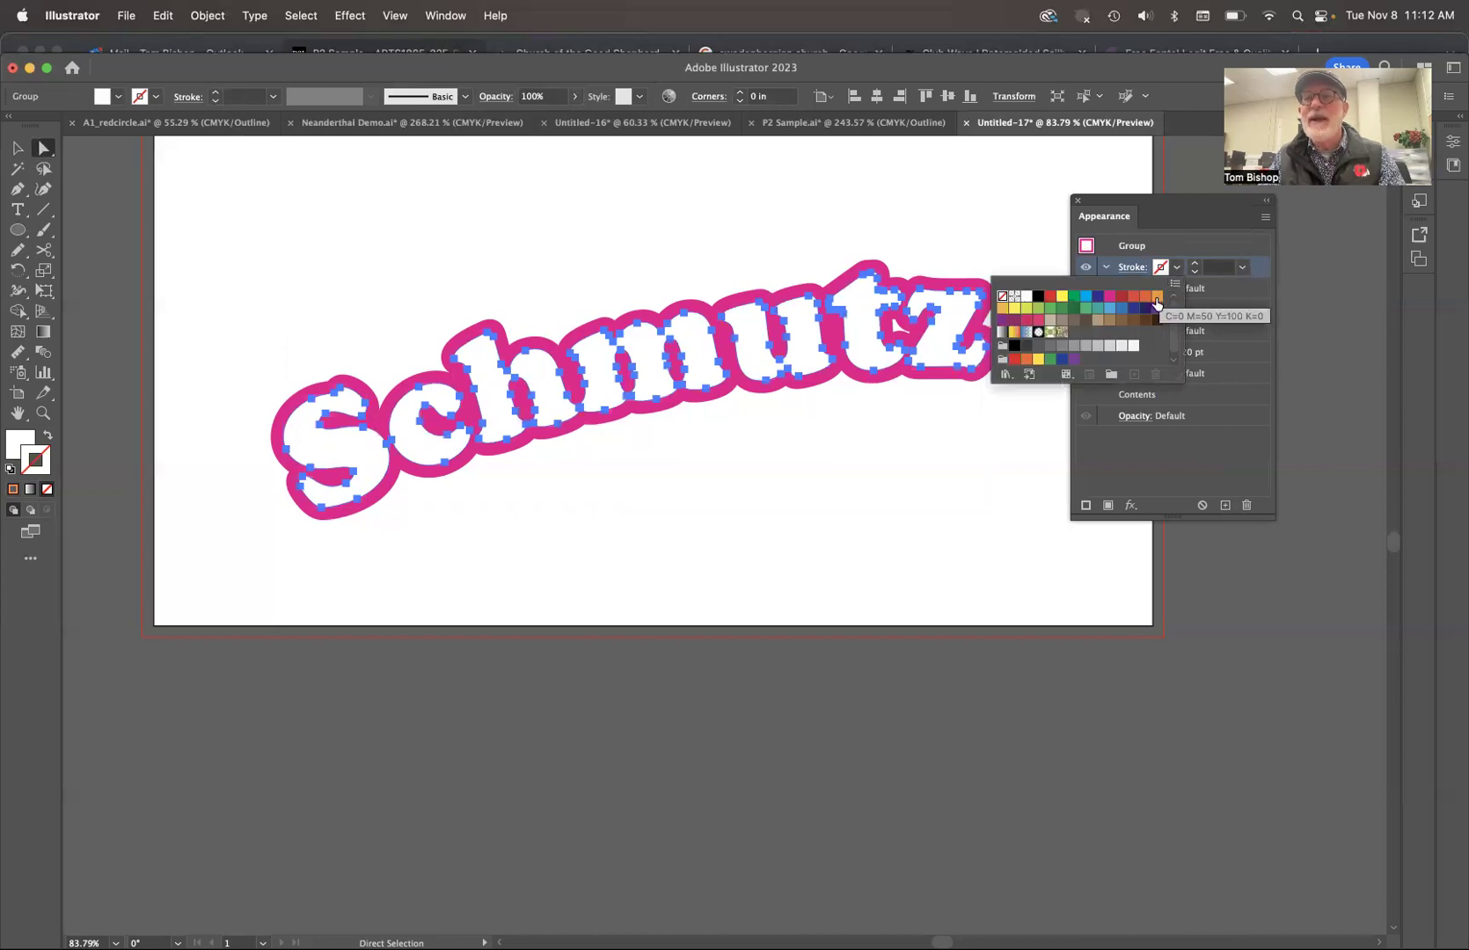
{"action": "left_click", "coordinate": [1158, 295]}
{"action": "left_click", "coordinate": [1242, 269]}
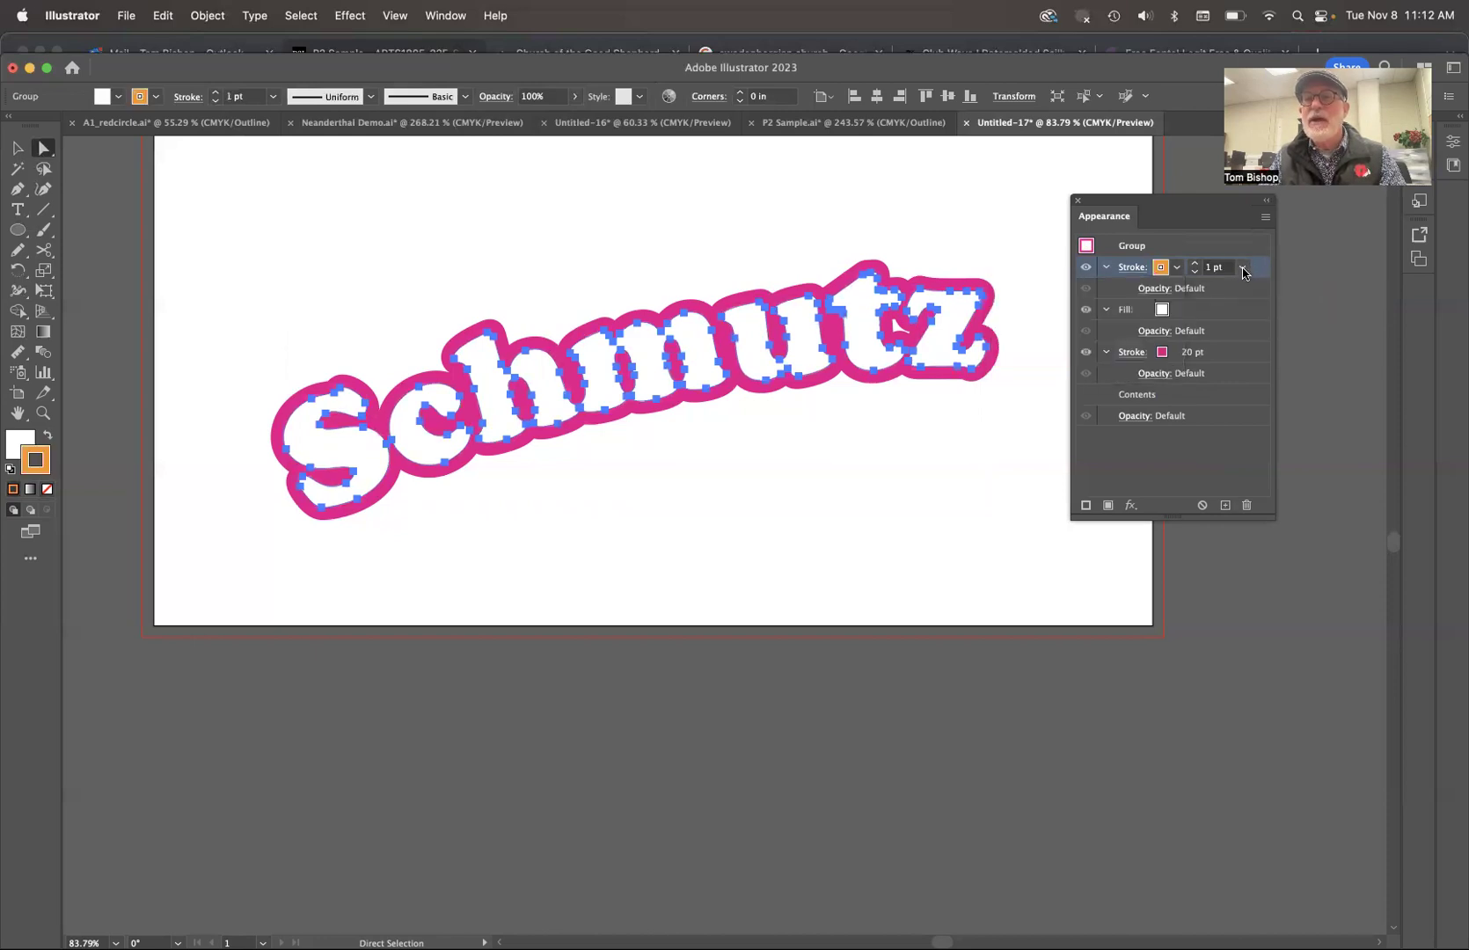
{"action": "left_click", "coordinate": [1243, 269]}
{"action": "left_click", "coordinate": [1265, 622]}
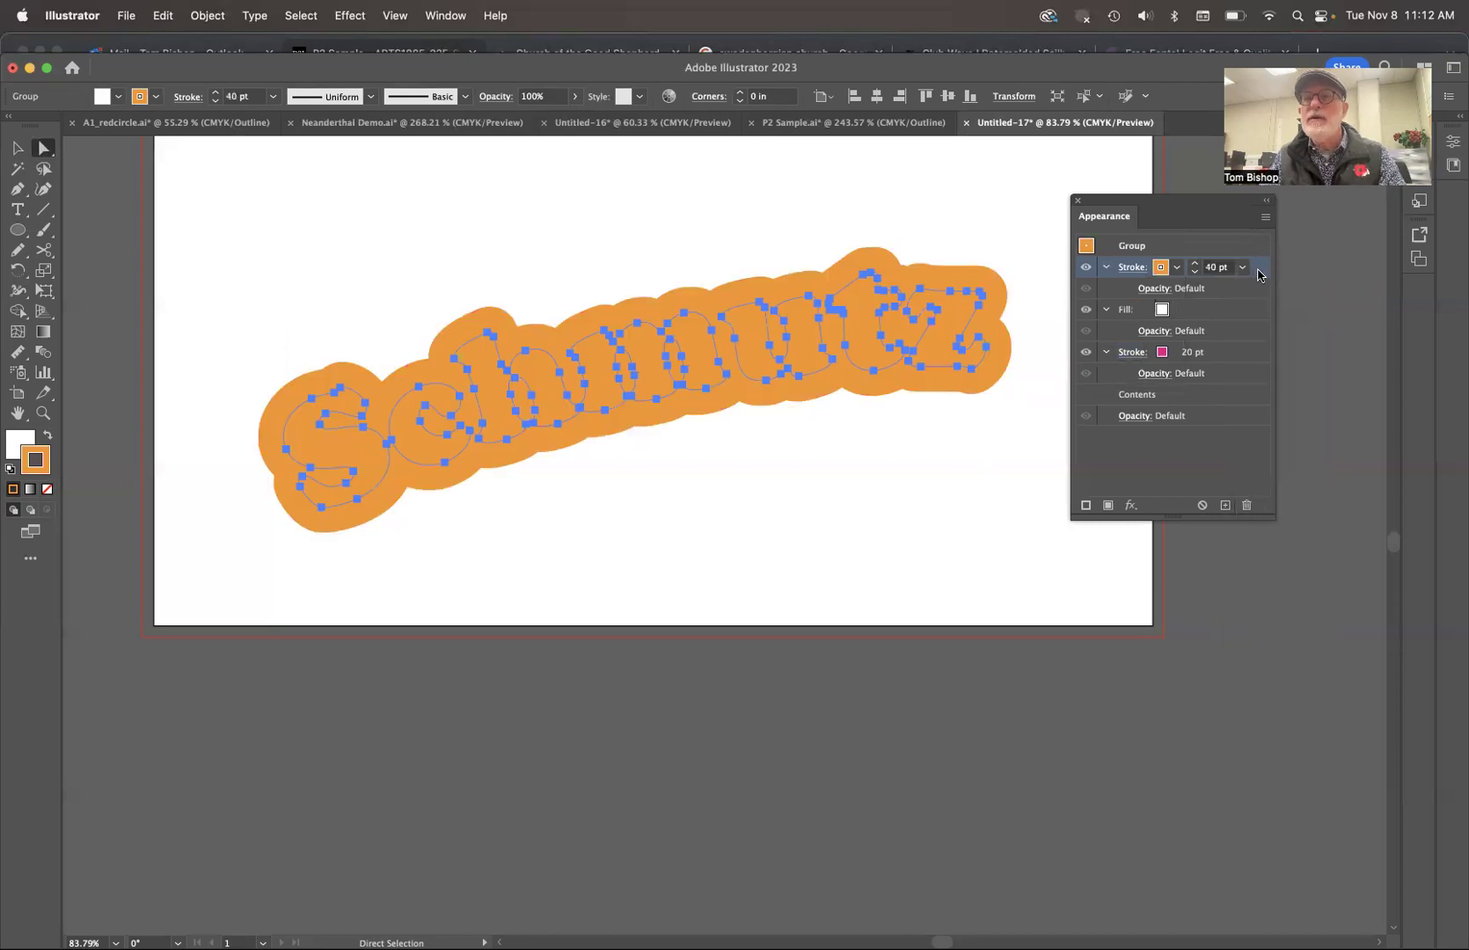
{"action": "left_click_drag", "start_coordinate": [1257, 273], "coordinate": [1219, 394]}
{"action": "left_click", "coordinate": [997, 214]}
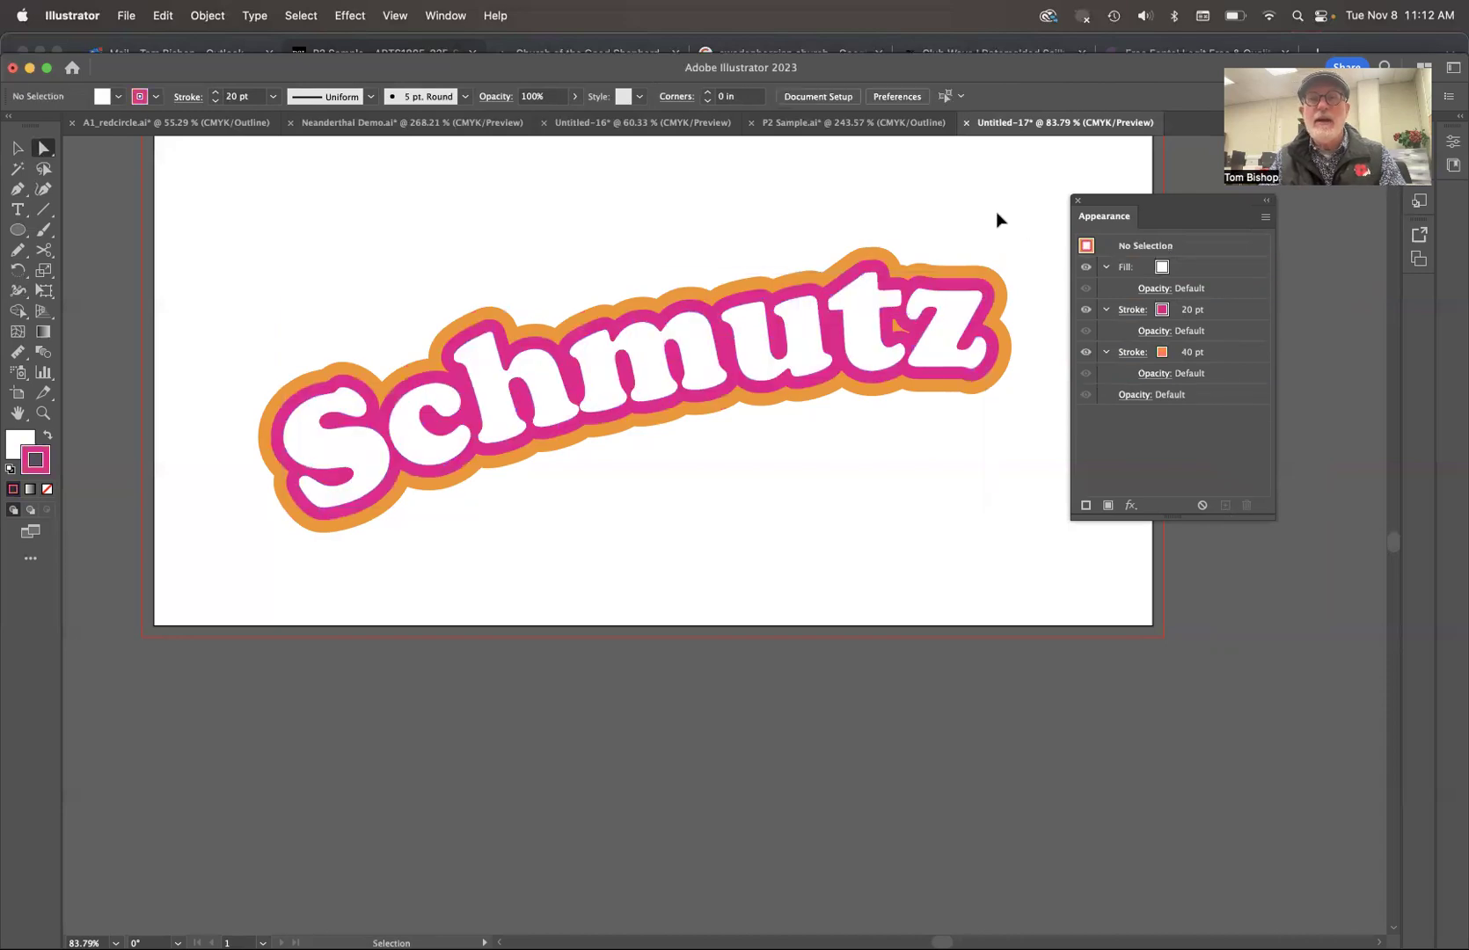